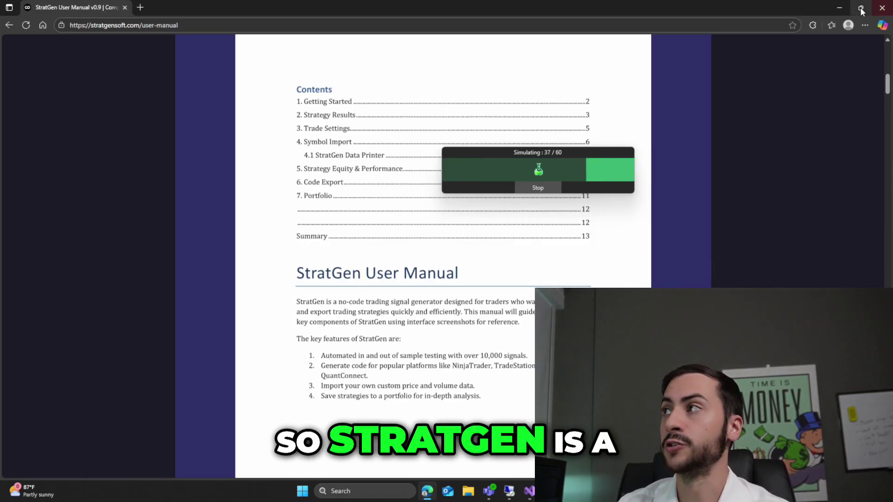
Skim the manual's Installation & Setup page, then restore Edge to reveal StratGen's Settings window.
click(847, 9)
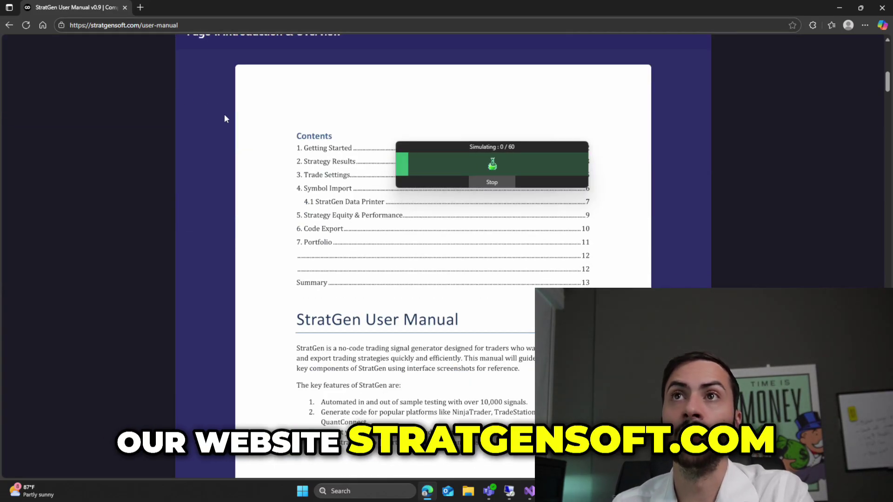
scroll(218, 93, down, 7)
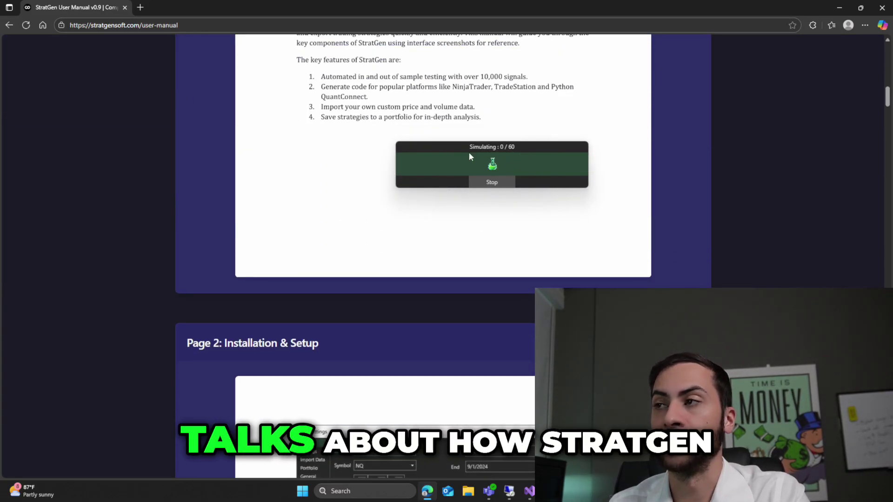
drag(469, 152, 355, 172)
scroll(541, 142, down, 2)
scroll(542, 143, down, 18)
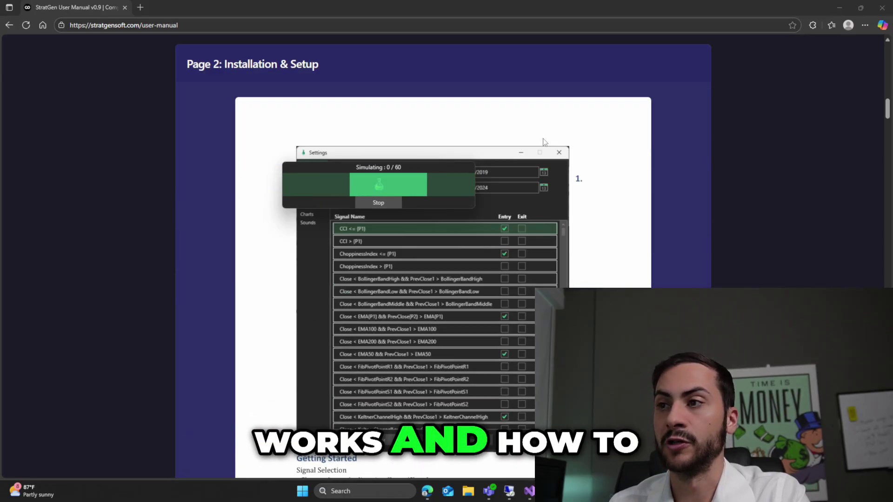
scroll(547, 140, down, 5)
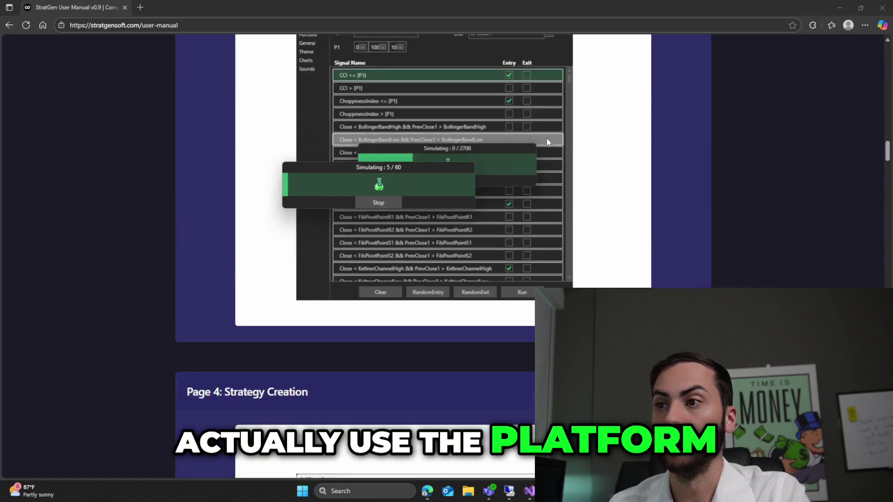
scroll(547, 140, up, 10)
double_click(833, 14)
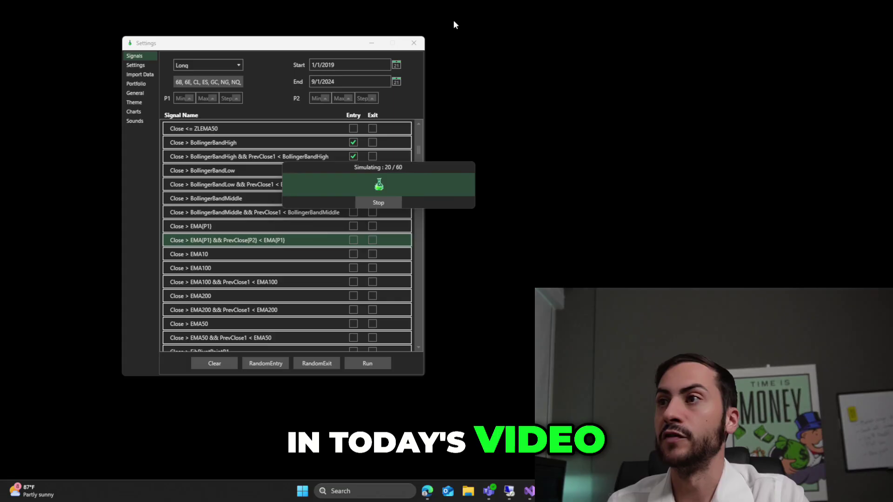
Stop the running simulation at 20 of 60 and move the Long Strategies results window right.
drag(341, 164, 271, 126)
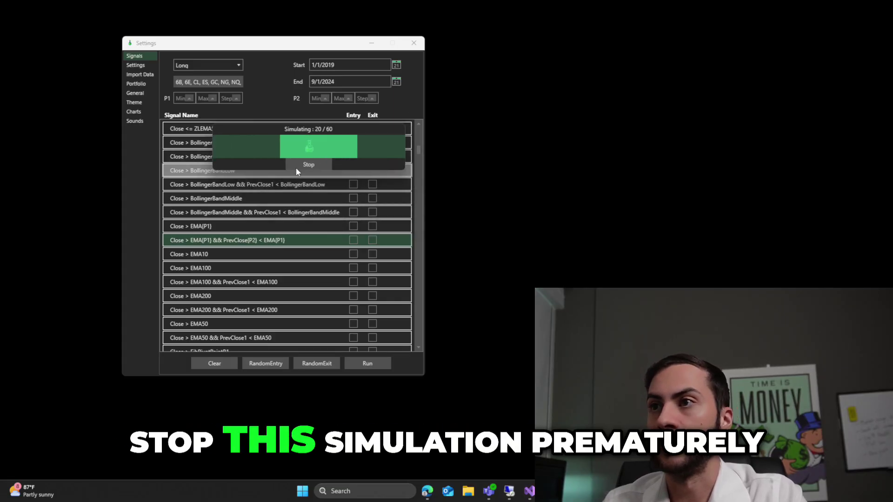
click(307, 165)
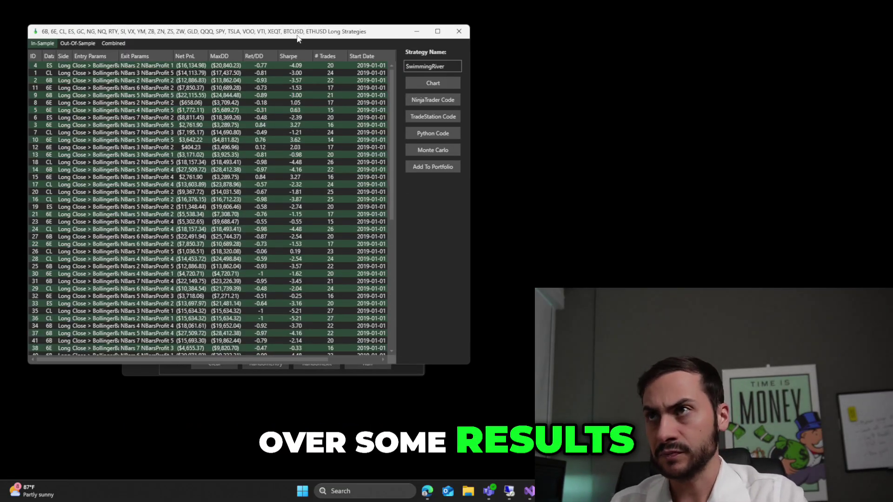
mouse_move(298, 38)
mouse_down()
mouse_move(439, 121)
mouse_move(403, 127)
mouse_move(717, 97)
mouse_move(657, 87)
mouse_move(674, 95)
mouse_up()
Bring the Settings window forward and place it left of the results window.
click(280, 55)
drag(197, 30, 166, 36)
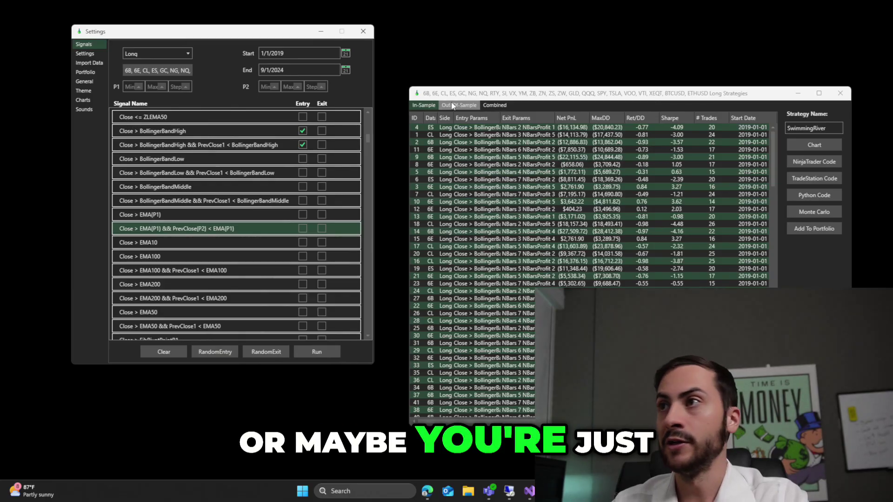
drag(457, 95, 441, 94)
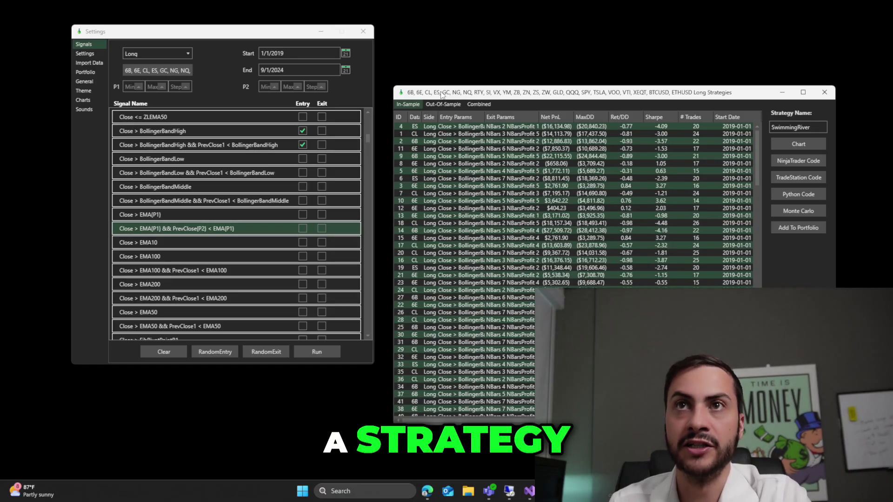
click(186, 54)
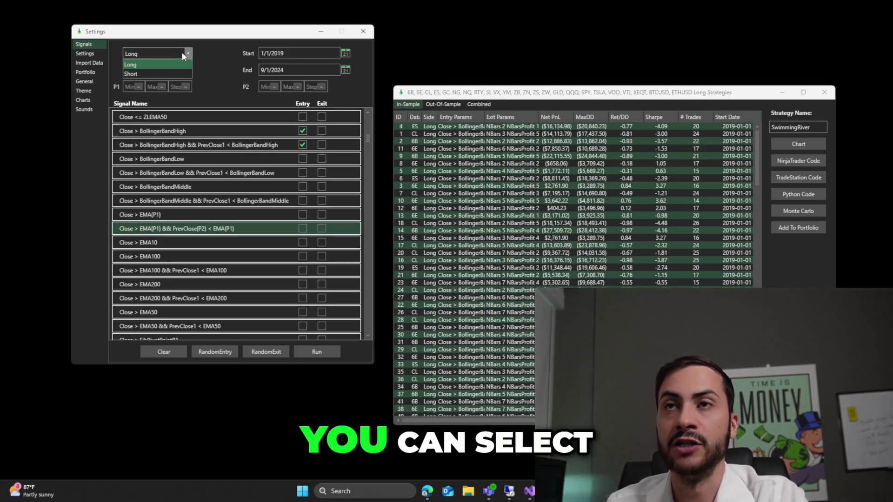
click(206, 60)
click(157, 70)
scroll(144, 141, down, 4)
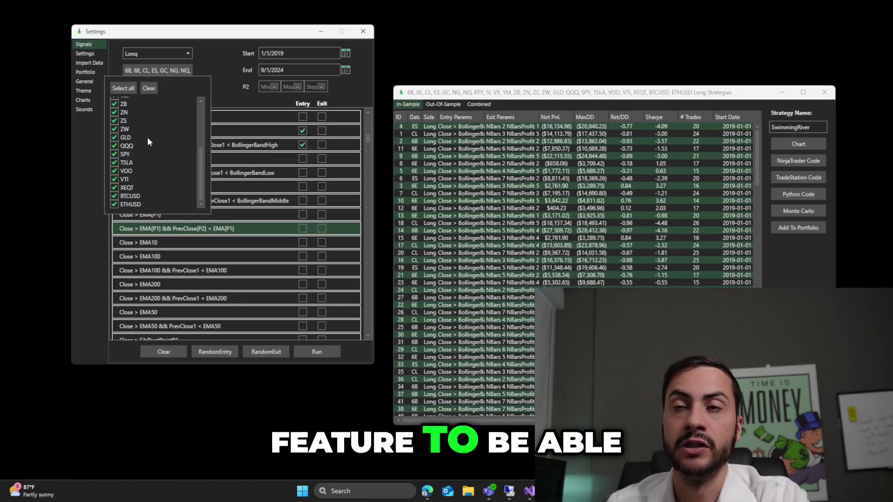
scroll(140, 124, up, 4)
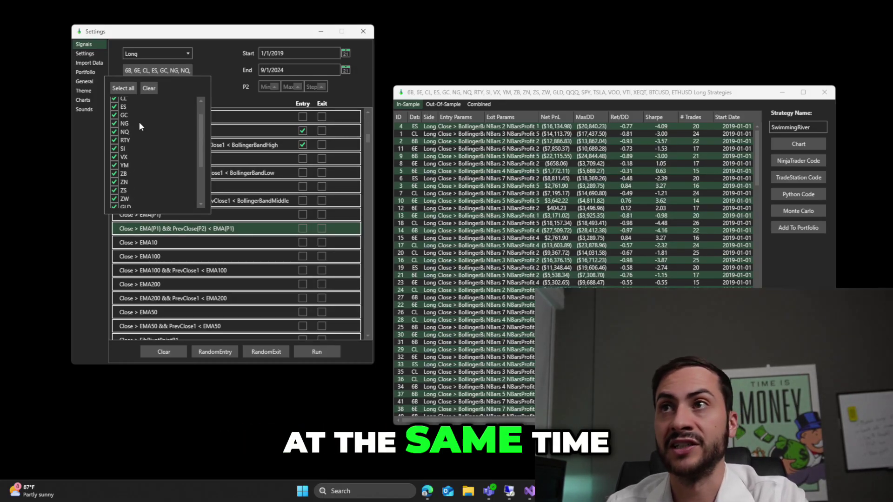
click(203, 56)
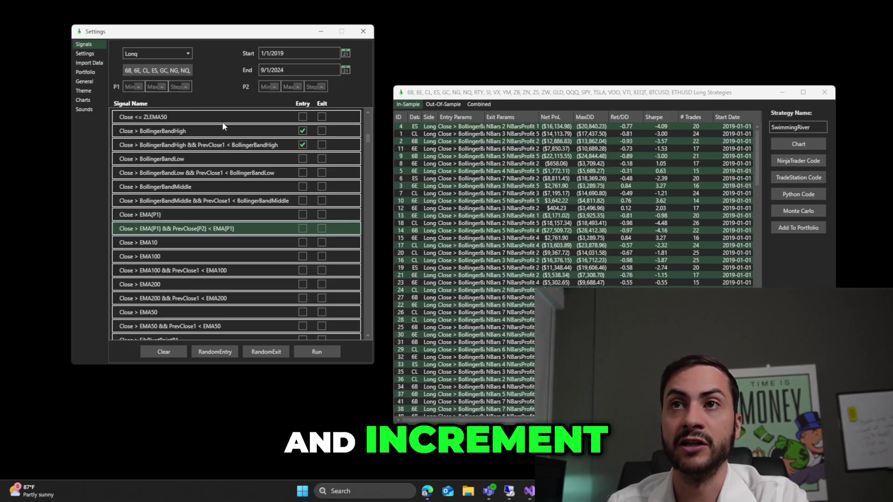
scroll(232, 132, up, 3)
scroll(244, 138, down, 3)
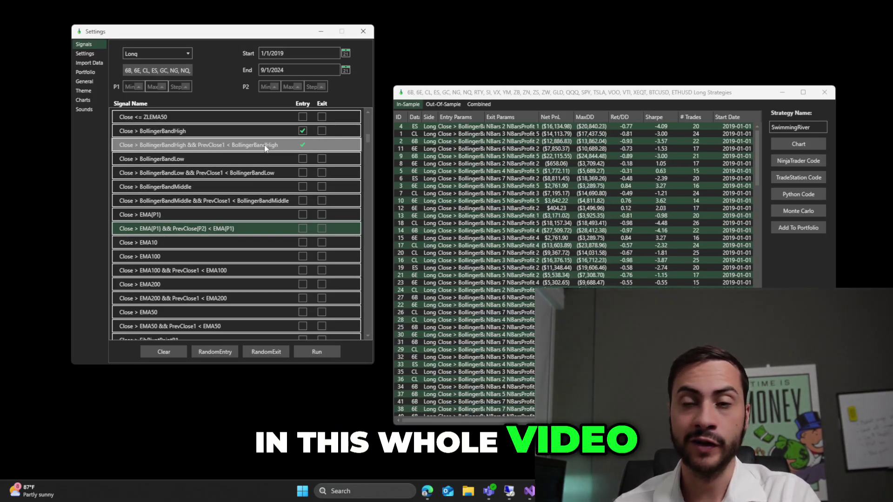
drag(557, 92, 418, 80)
Switch to the Combined results and reposition the results window.
click(341, 92)
drag(292, 85, 442, 77)
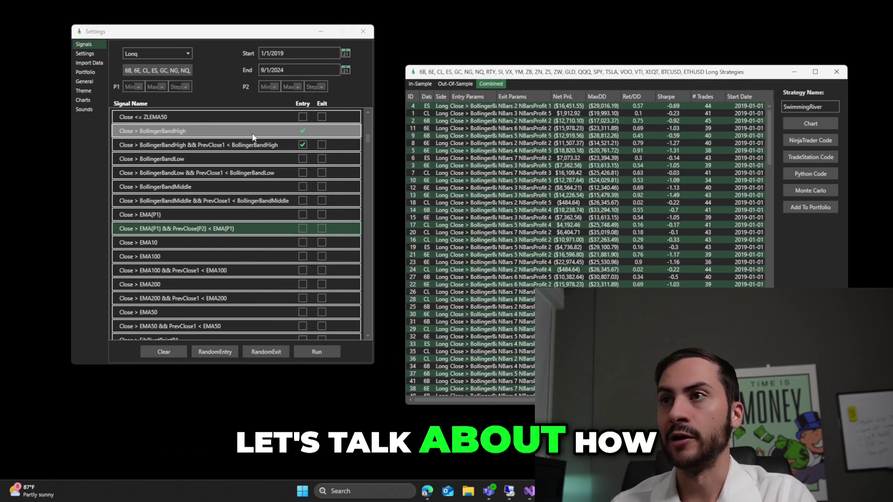
scroll(272, 169, up, 5)
scroll(273, 166, up, 10)
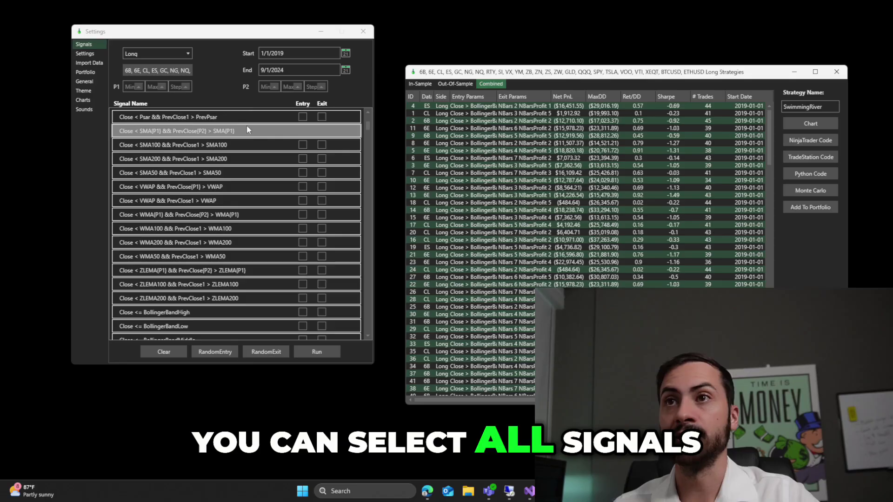
scroll(237, 124, up, 3)
Select all signals, tick every Entry box, then untick them all and deselect the rows.
key(ctrl+a)
click(304, 102)
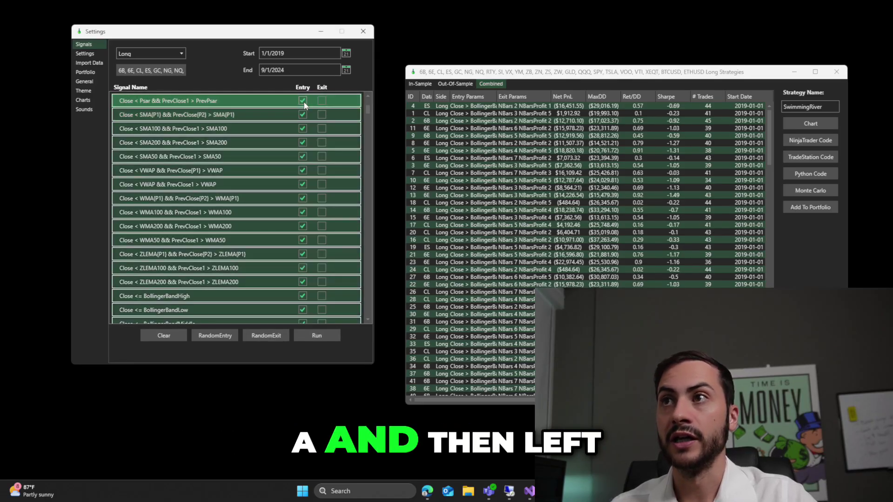
scroll(295, 119, down, 15)
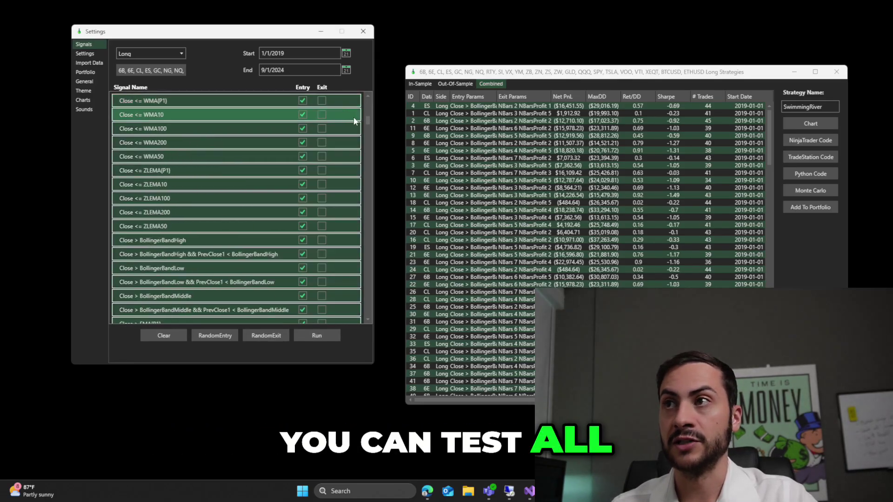
drag(366, 121, 368, 83)
click(303, 102)
scroll(250, 148, down, 5)
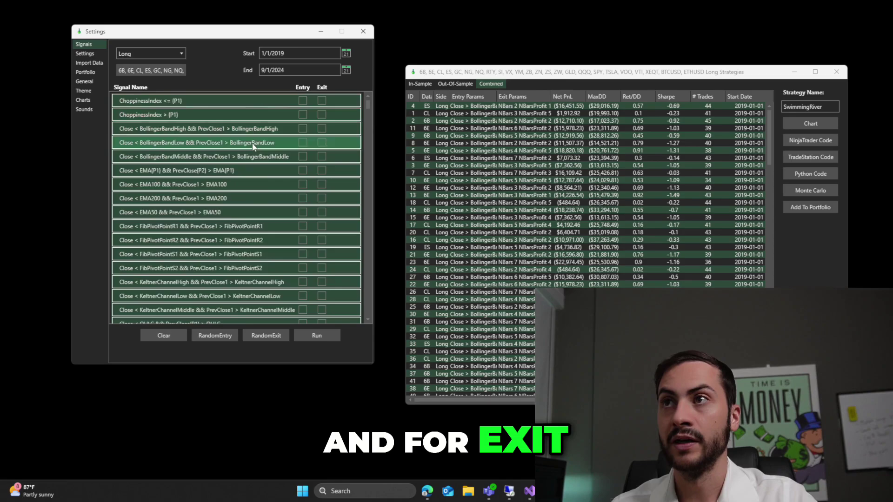
click(250, 144)
scroll(248, 149, down, 8)
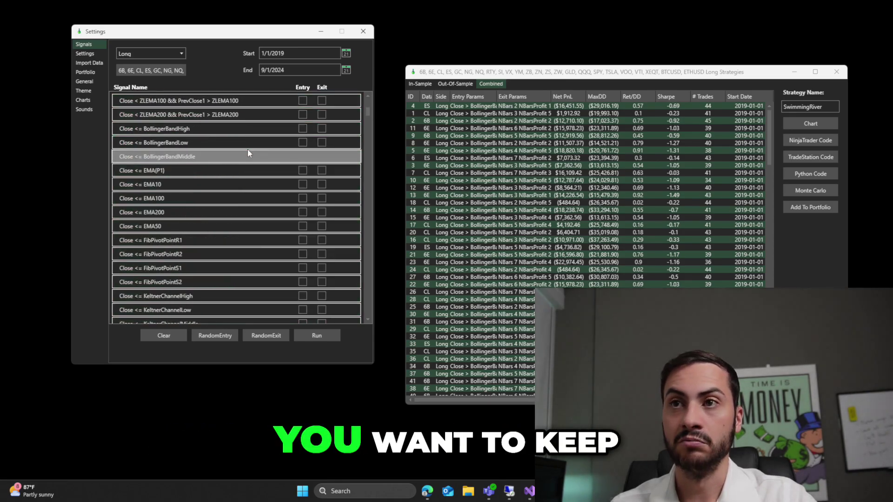
scroll(248, 151, down, 2)
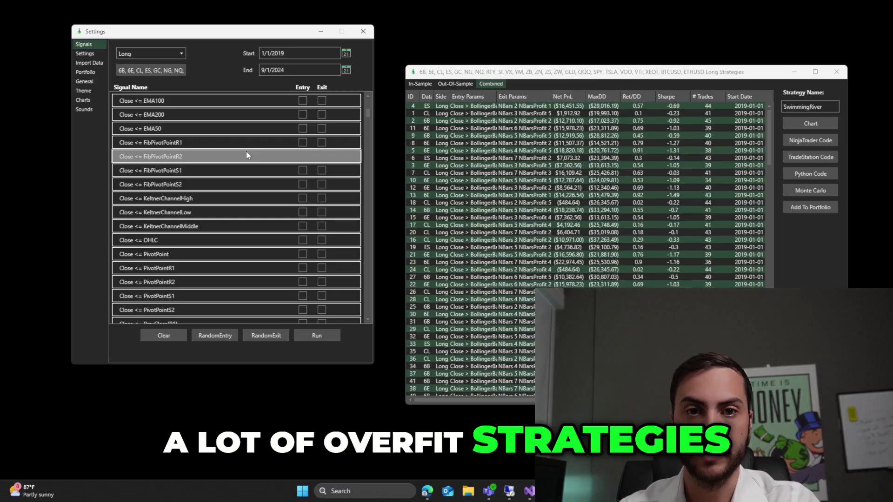
Pick the FibPivotPointS1 breakout and Close > EMA50 signals.
scroll(250, 148, up, 6)
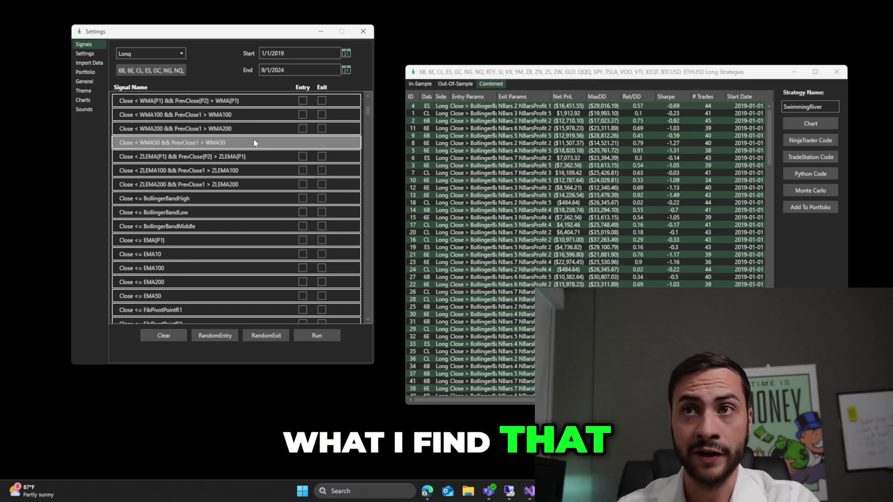
scroll(254, 141, up, 10)
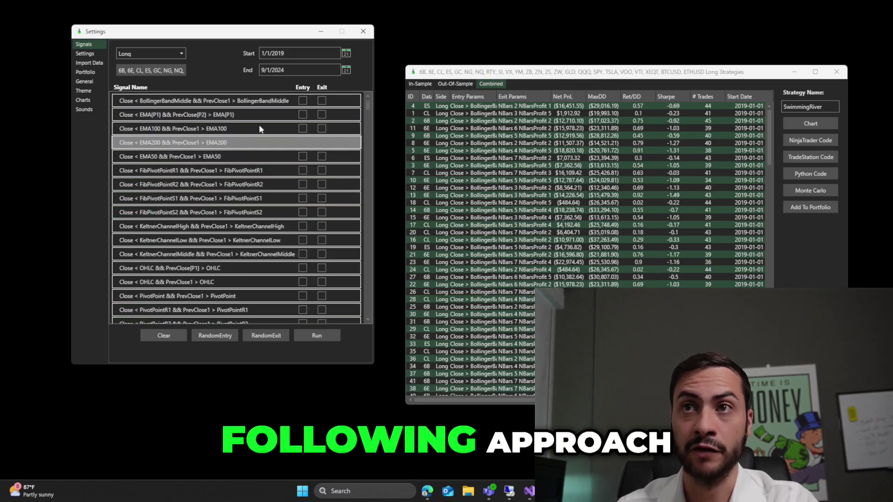
scroll(260, 129, down, 13)
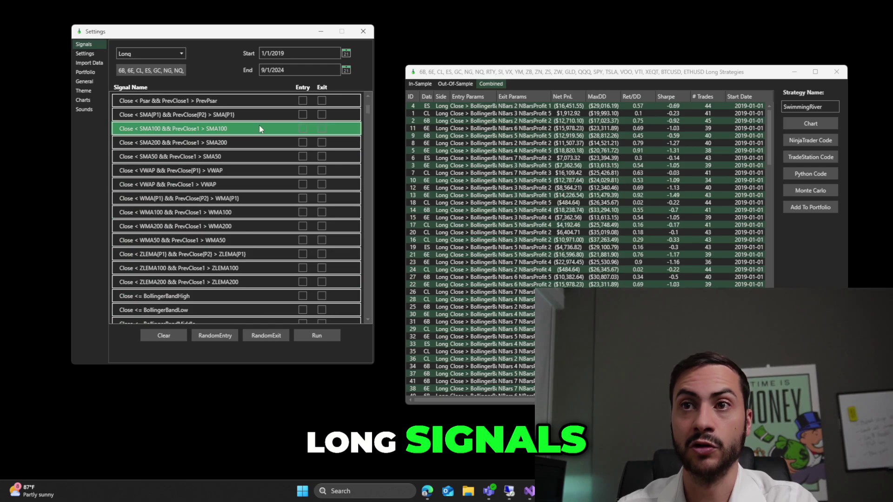
scroll(260, 126, down, 10)
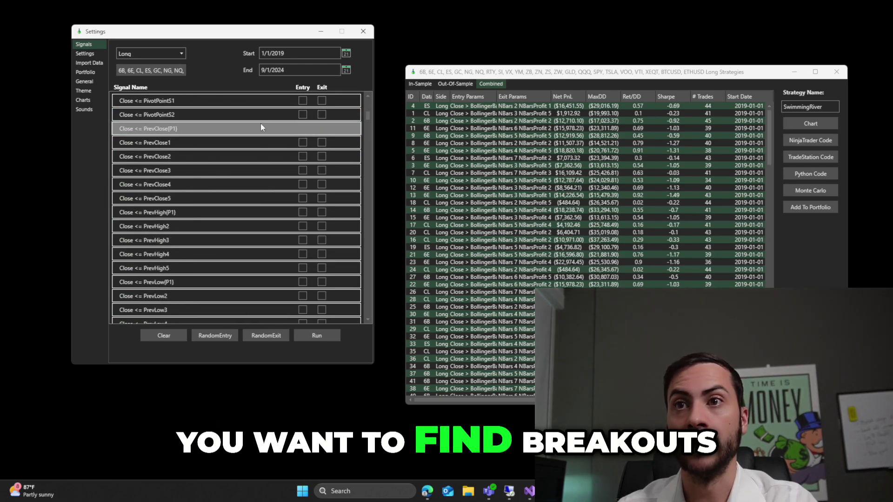
scroll(260, 123, up, 15)
scroll(261, 124, down, 8)
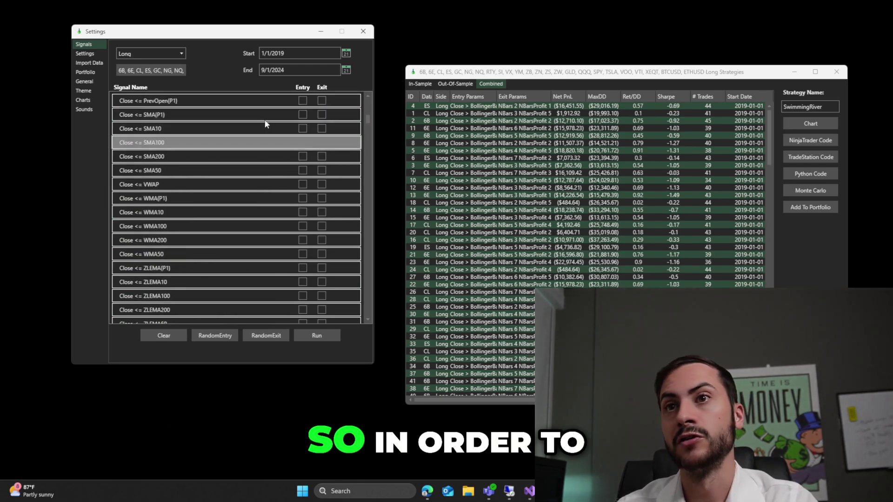
scroll(266, 124, down, 10)
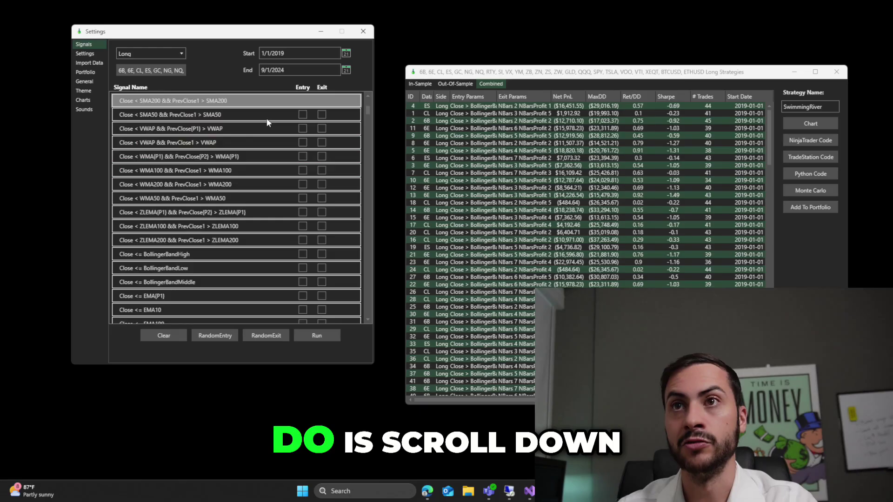
scroll(268, 123, down, 10)
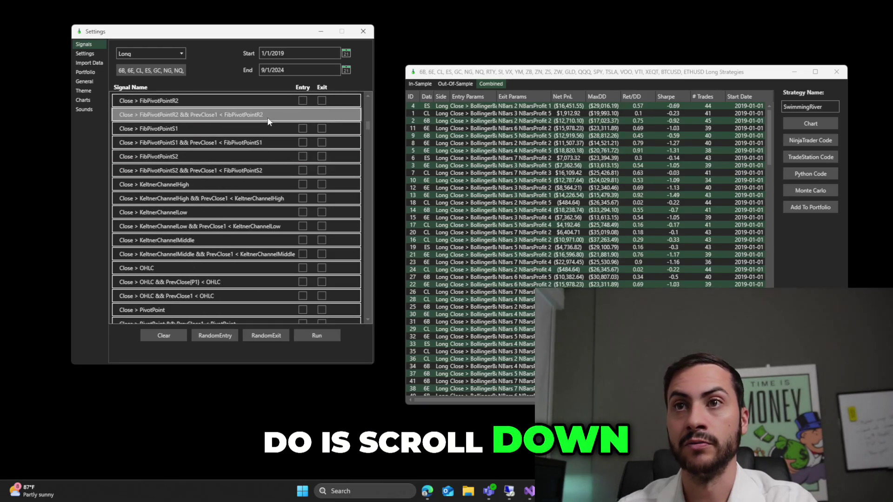
click(138, 145)
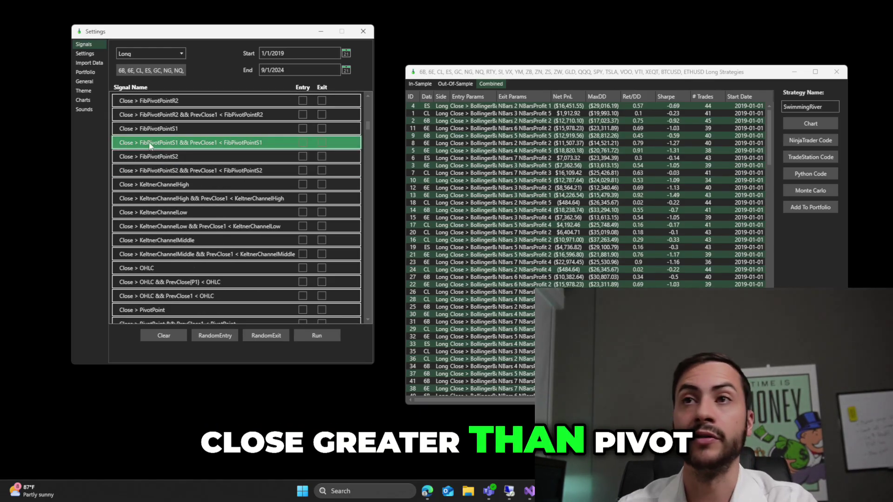
scroll(141, 142, up, 2)
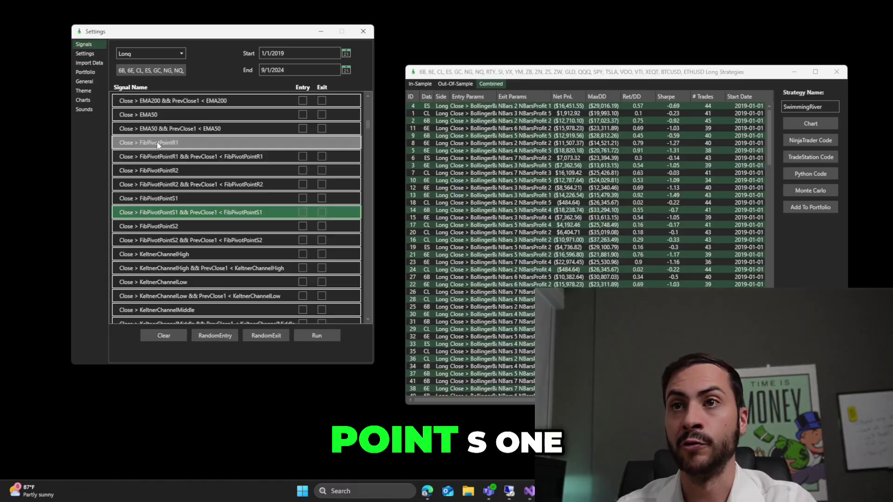
click(142, 130)
Select the breakout signals from Close > BollingerBandHigh through Close >= VWAP as entries.
scroll(204, 138, up, 3)
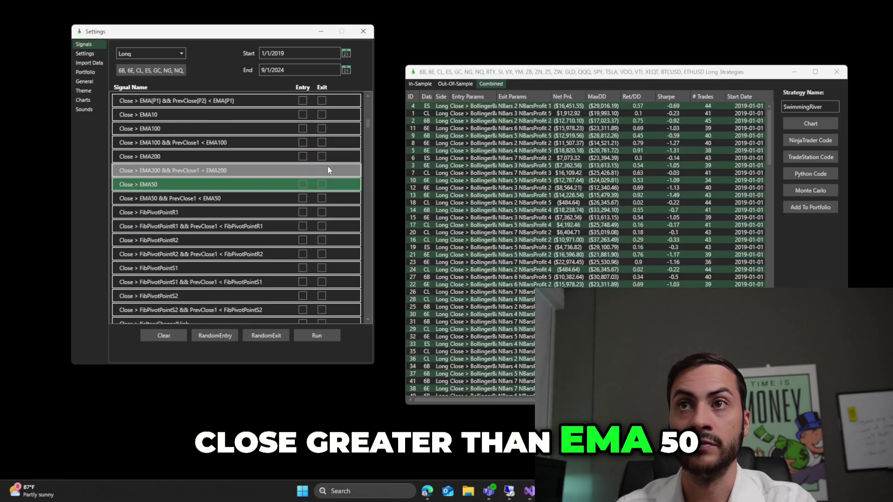
scroll(279, 167, up, 2)
click(209, 158)
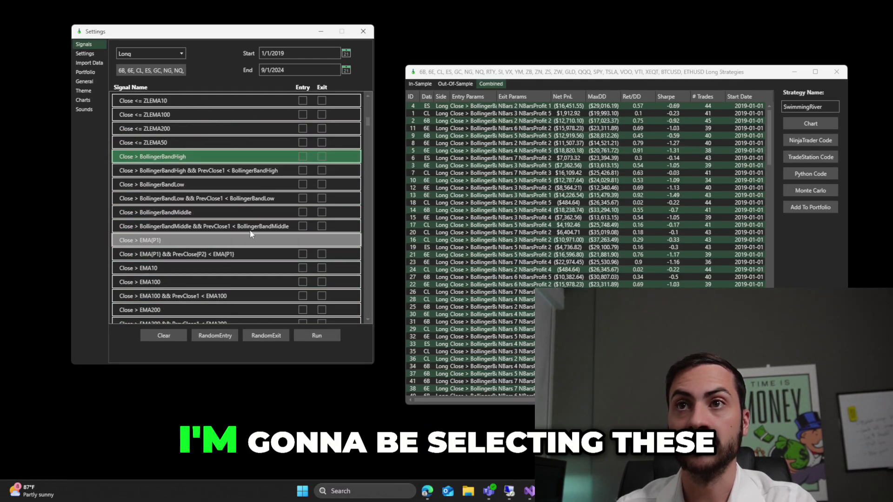
scroll(238, 256, down, 15)
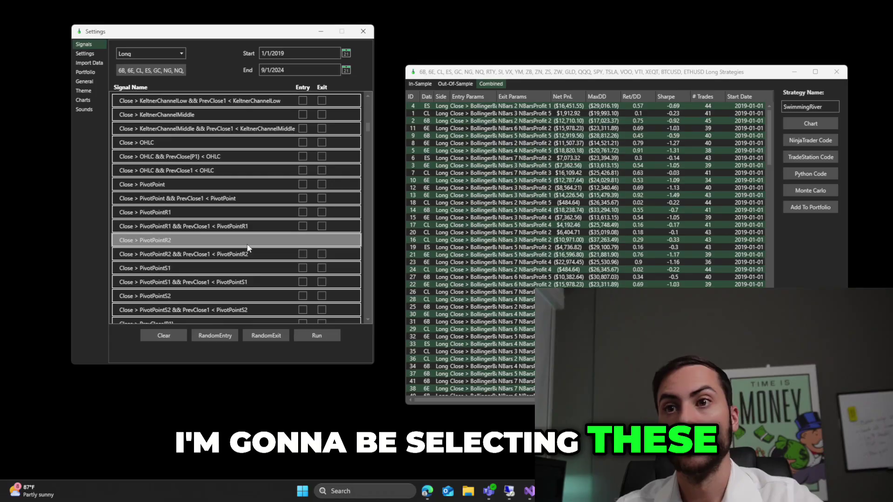
scroll(249, 249, down, 10)
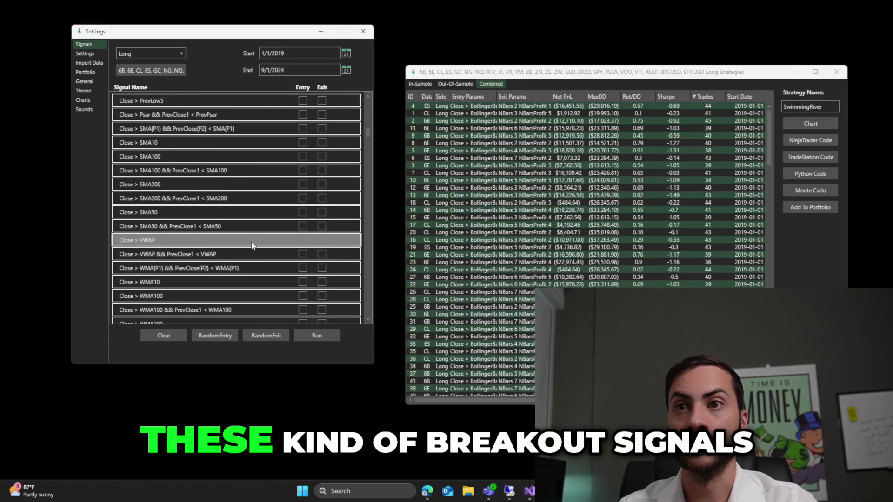
shift+click(259, 269)
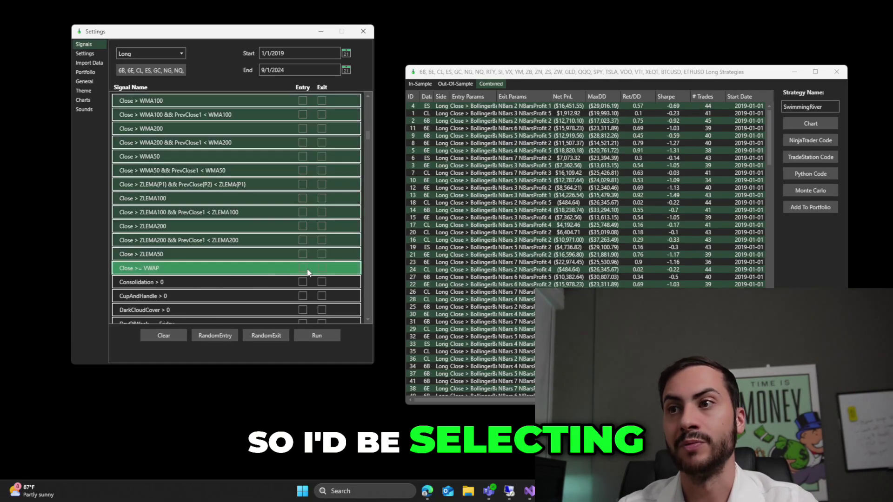
Clear all the checked entry signals.
scroll(284, 282, up, 10)
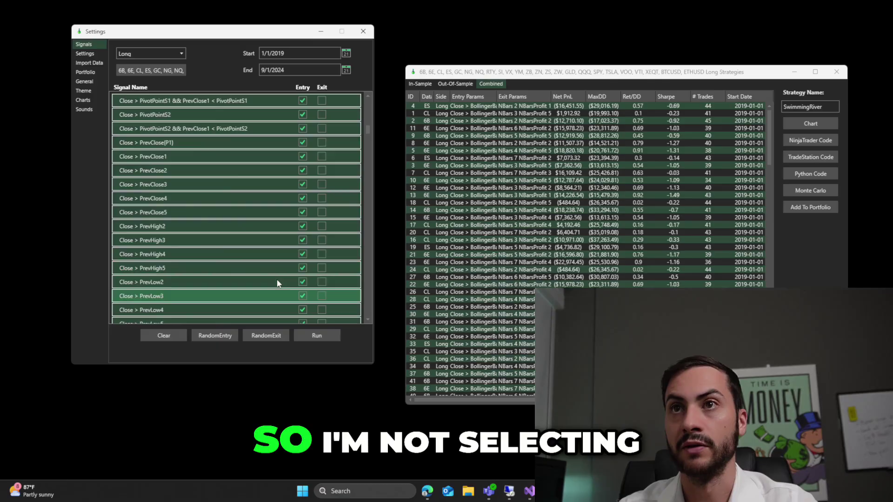
scroll(277, 283, up, 10)
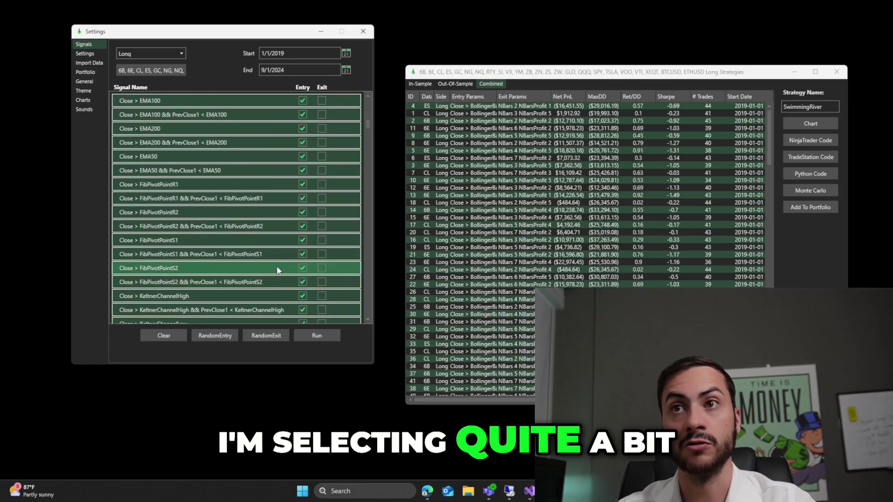
scroll(273, 255, down, 15)
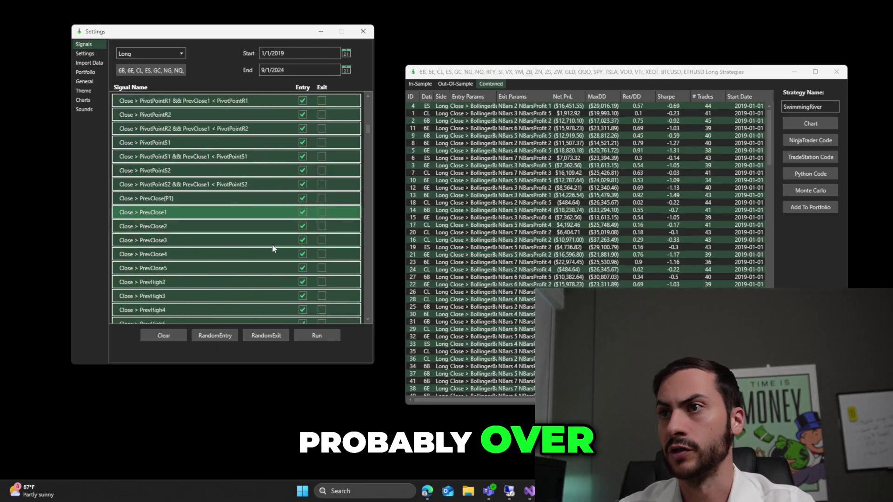
scroll(274, 246, down, 10)
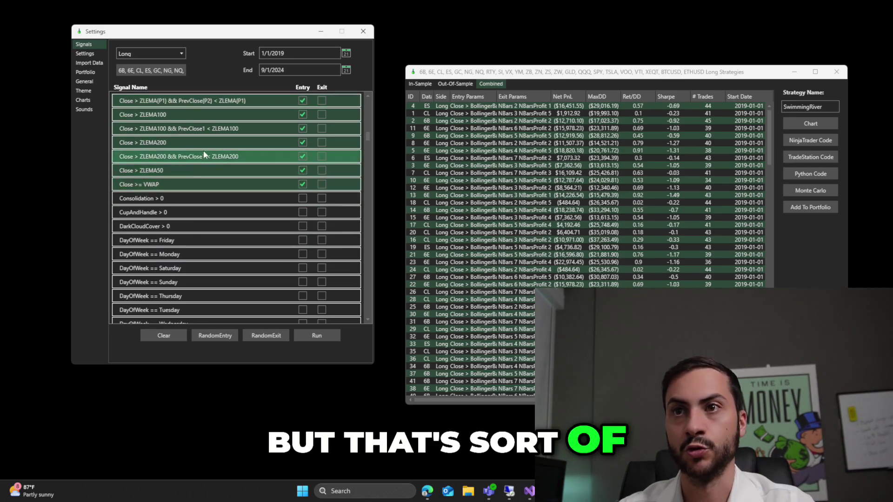
scroll(175, 147, up, 10)
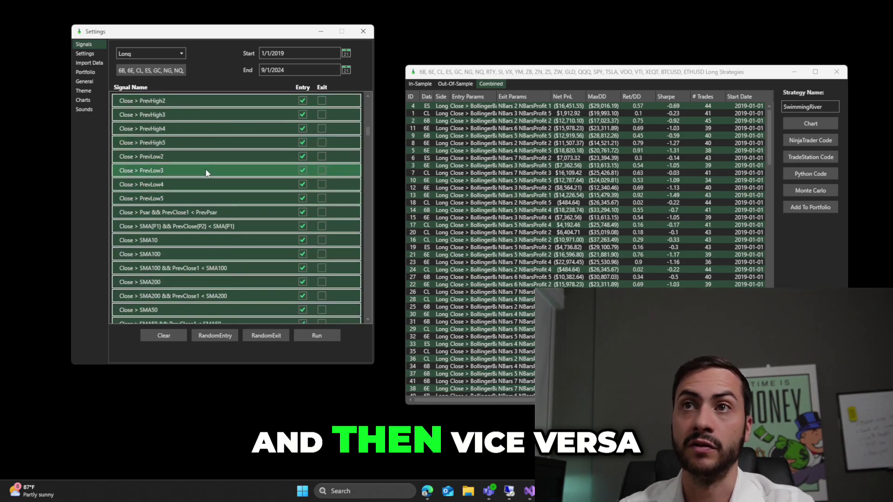
click(154, 335)
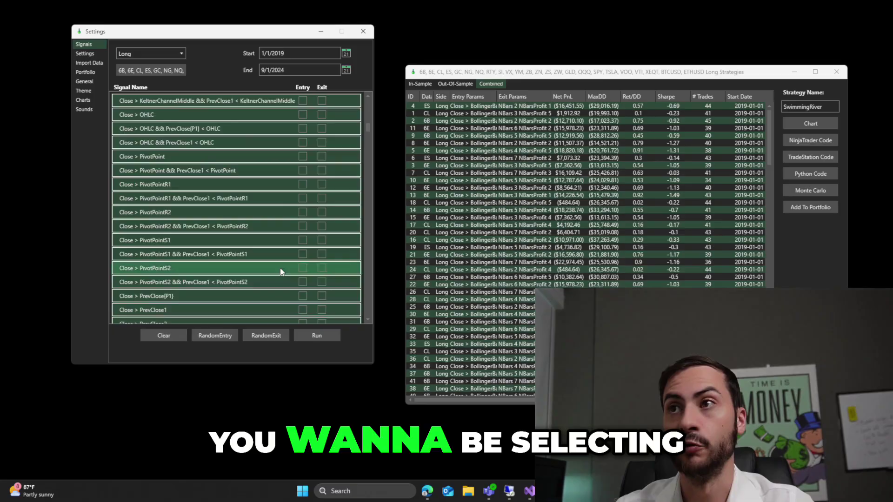
Review the unticked signal list, then nudge the Settings window and start editing the End date.
scroll(272, 266, up, 5)
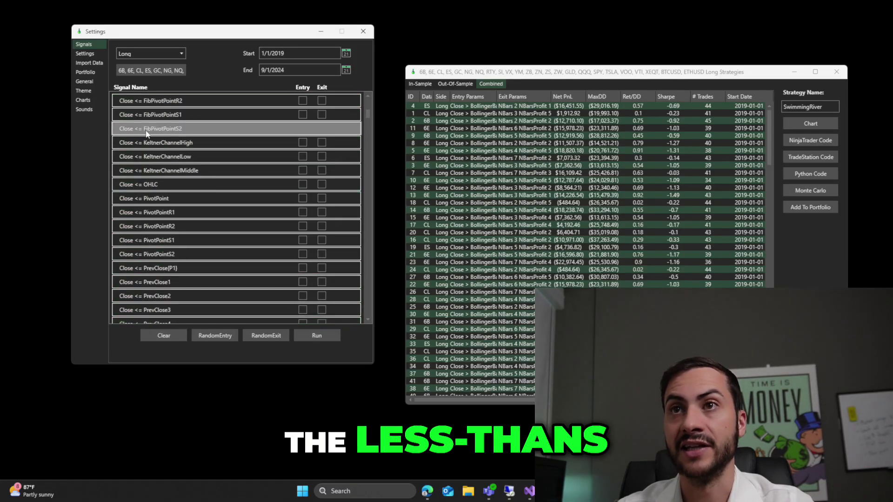
scroll(216, 171, down, 5)
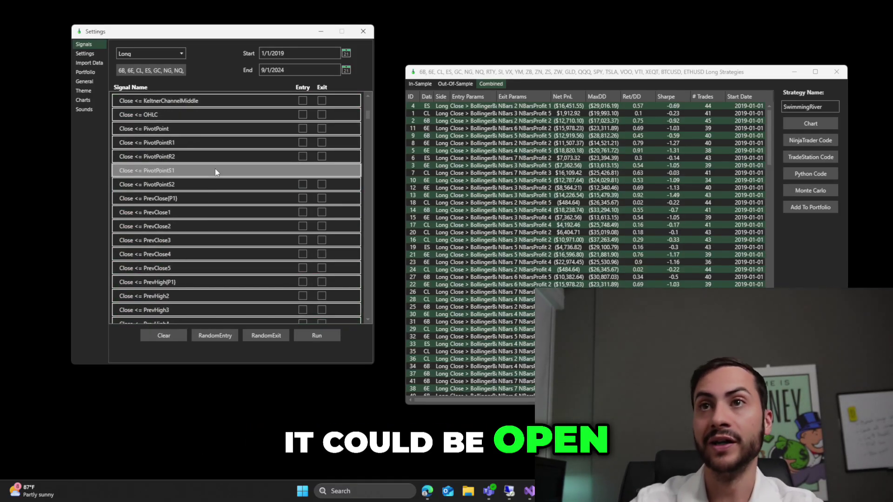
scroll(216, 173, down, 15)
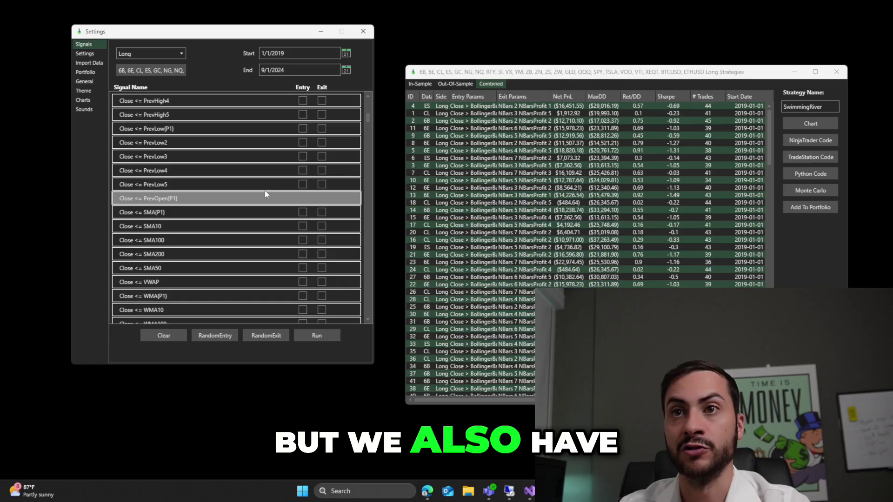
scroll(261, 187, down, 15)
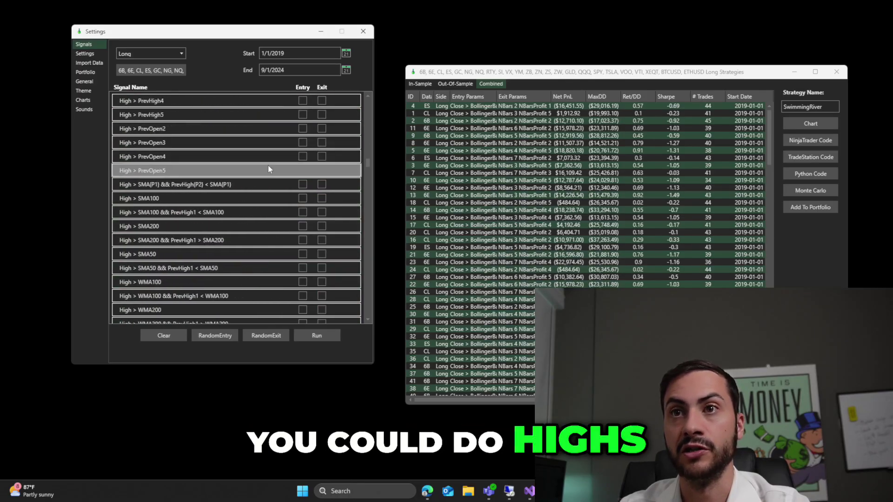
scroll(270, 166, down, 15)
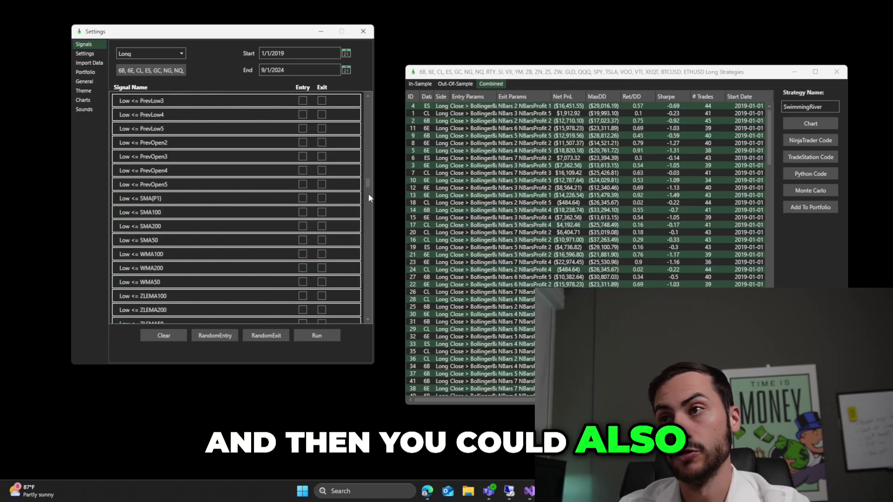
drag(368, 180, 373, 239)
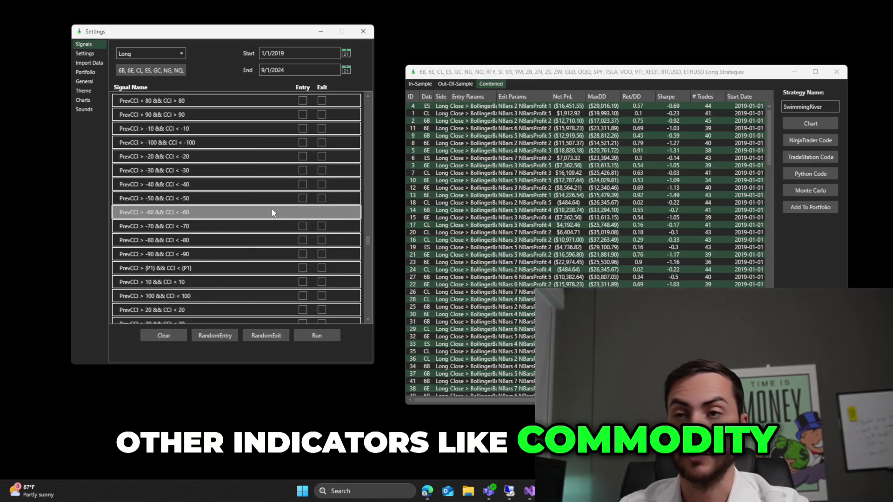
scroll(268, 205, down, 10)
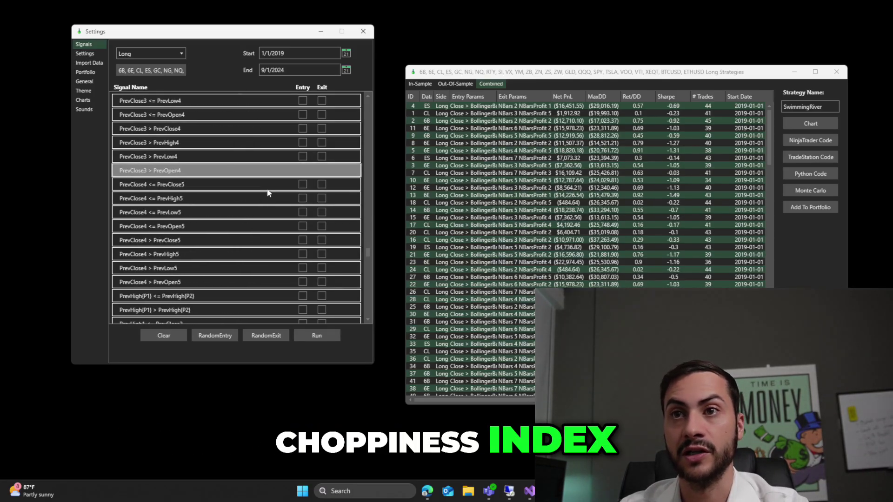
scroll(268, 192, down, 7)
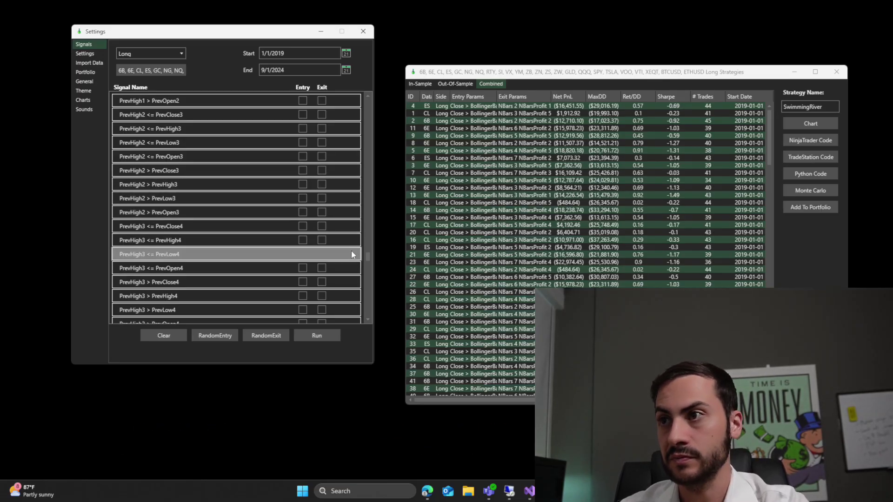
mouse_move(367, 257)
mouse_down()
mouse_move(370, 276)
mouse_move(371, 93)
mouse_up()
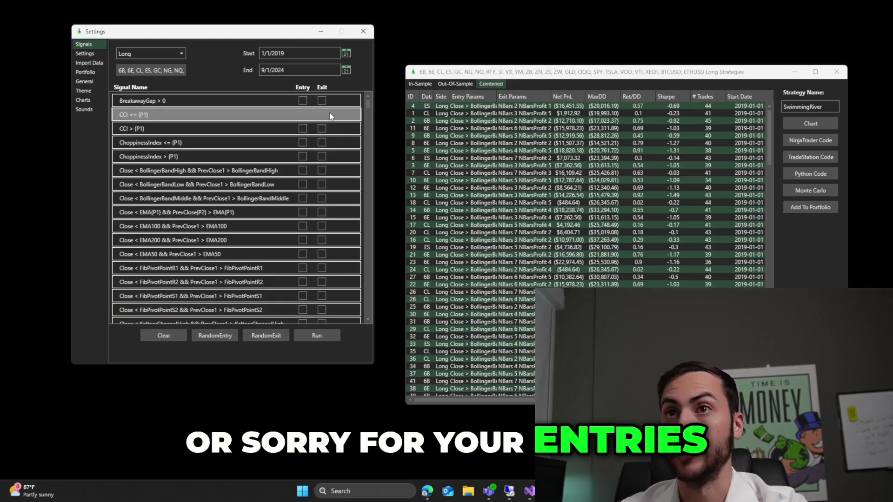
drag(199, 33, 204, 46)
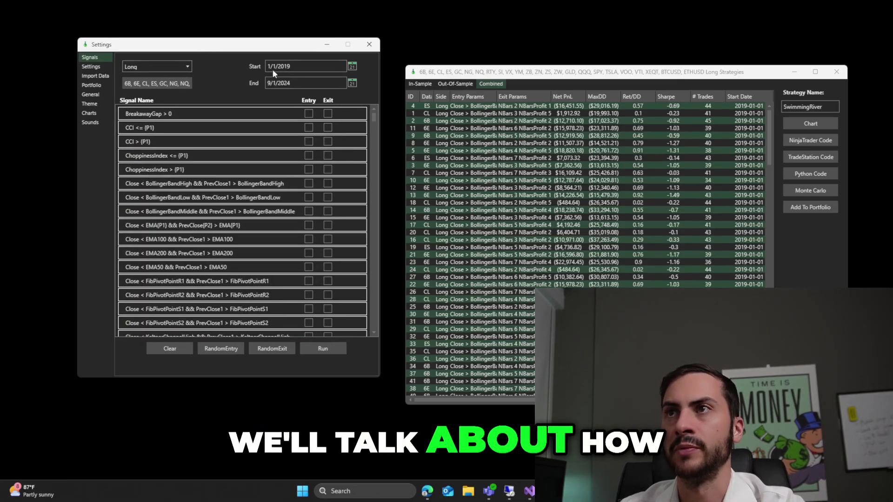
click(297, 83)
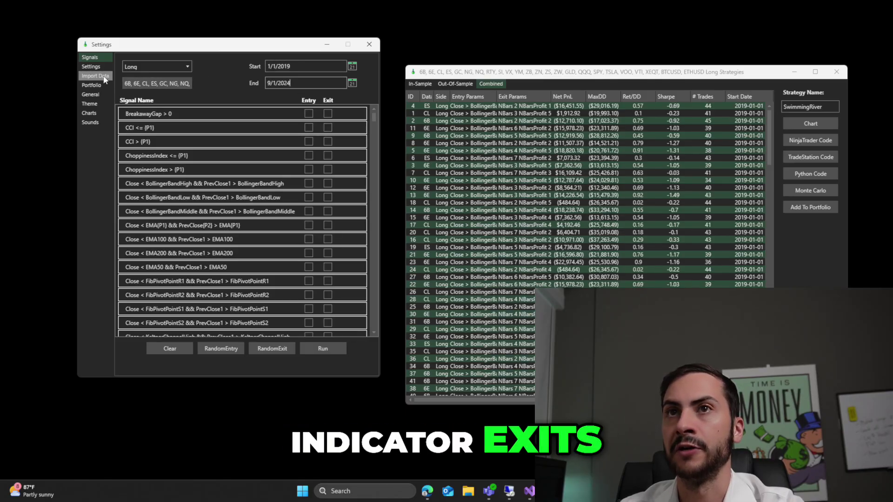
Open the backtest Settings page and inspect the stop loss, exit-after-n-bars 2;7;1 and in-profit 1;5;1 ranges.
click(90, 66)
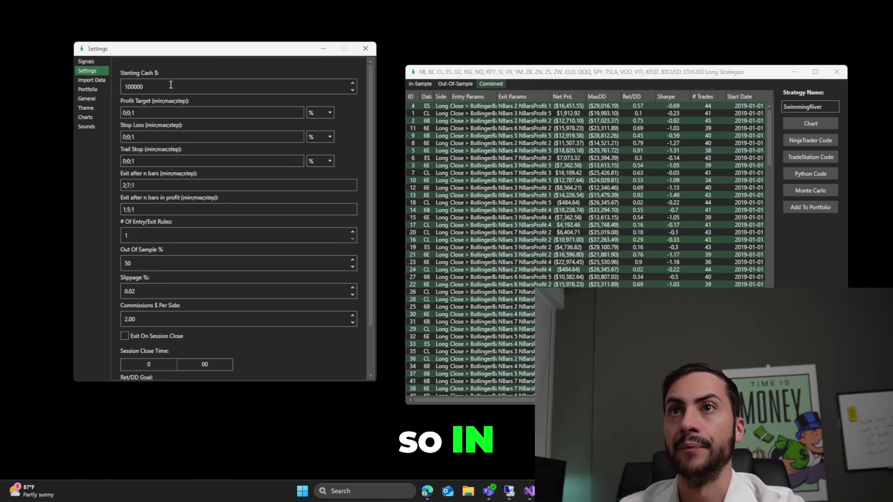
click(165, 138)
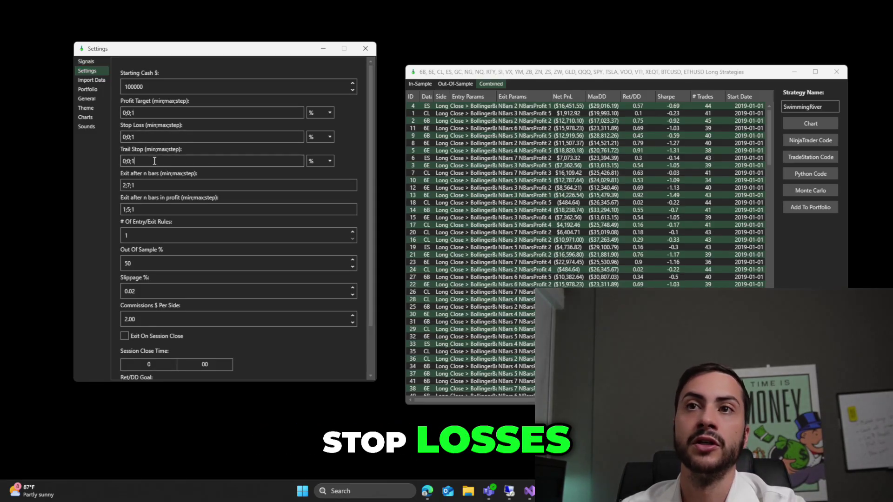
click(311, 183)
click(311, 210)
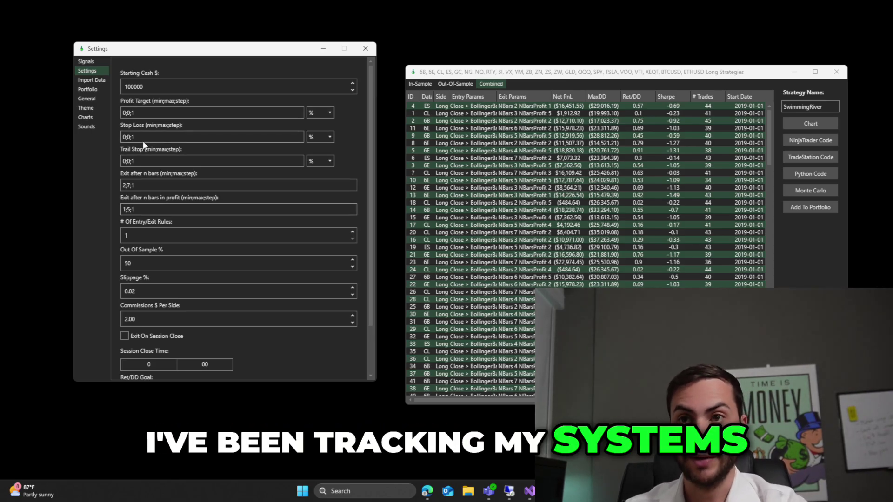
double_click(159, 185)
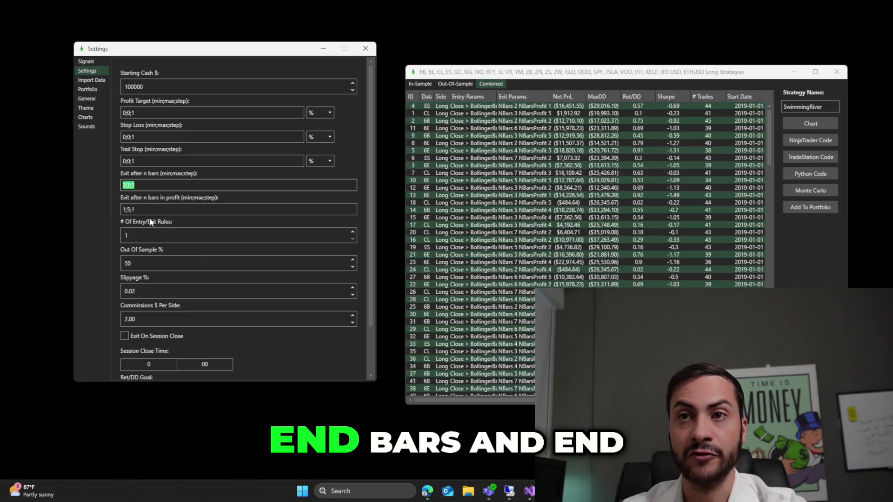
key(Tab)
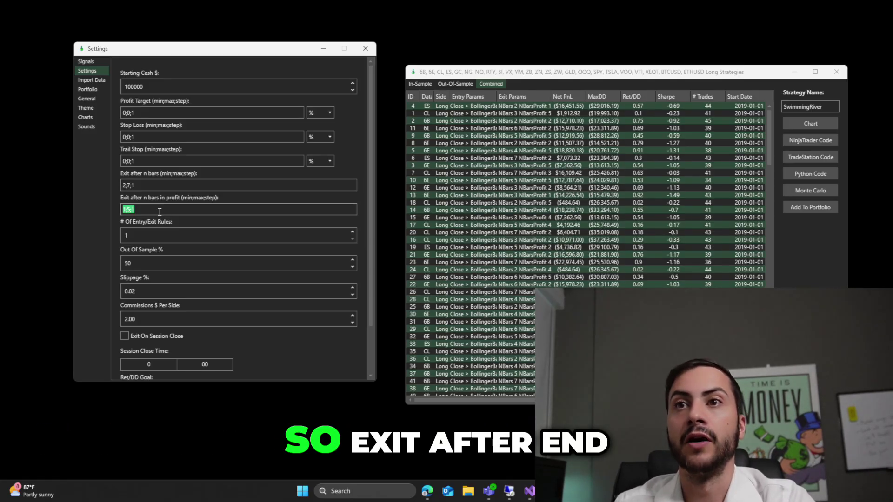
click(162, 186)
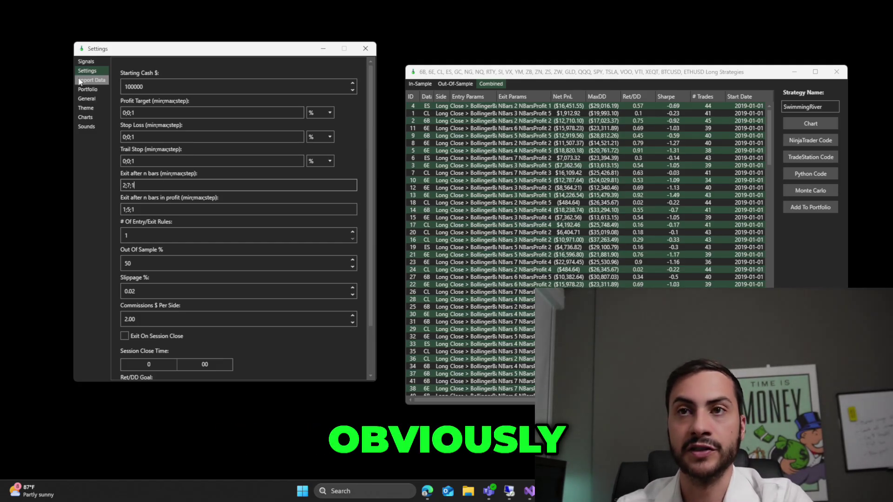
Return to Settings and select the exit-after-n-bars 2;7;1 and in-profit 1;5;1 values.
click(85, 59)
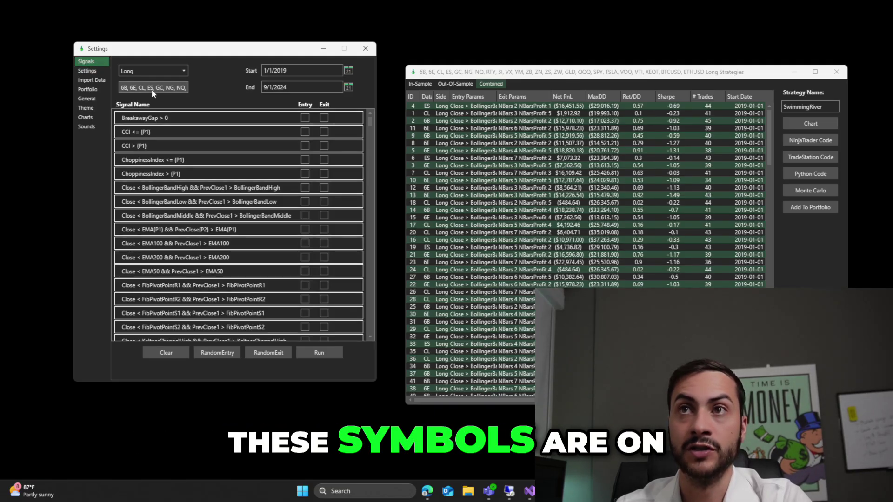
click(87, 70)
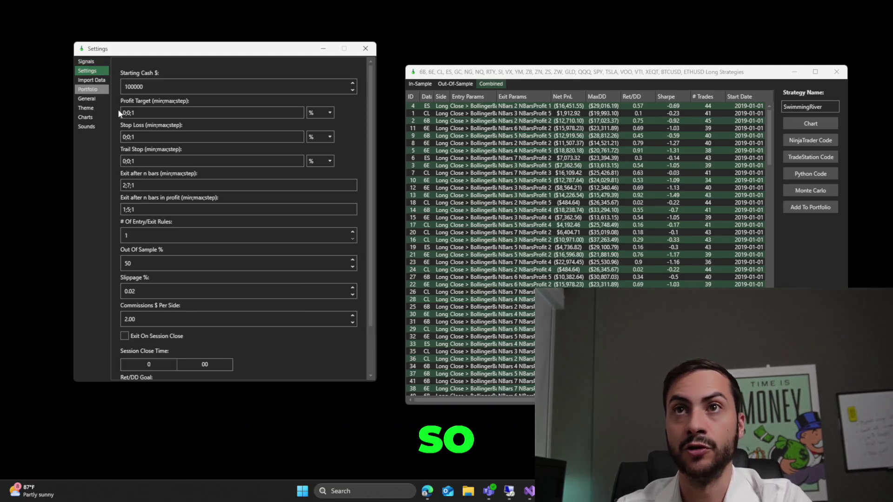
drag(136, 185, 116, 184)
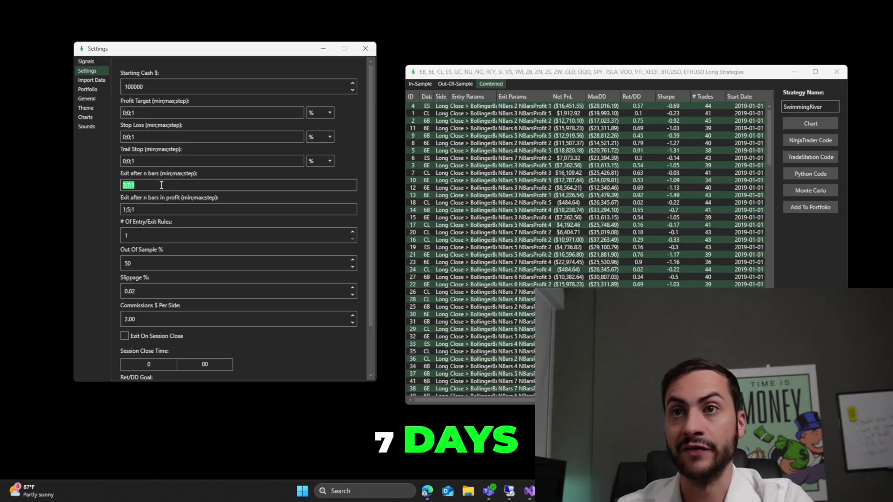
drag(136, 210, 118, 210)
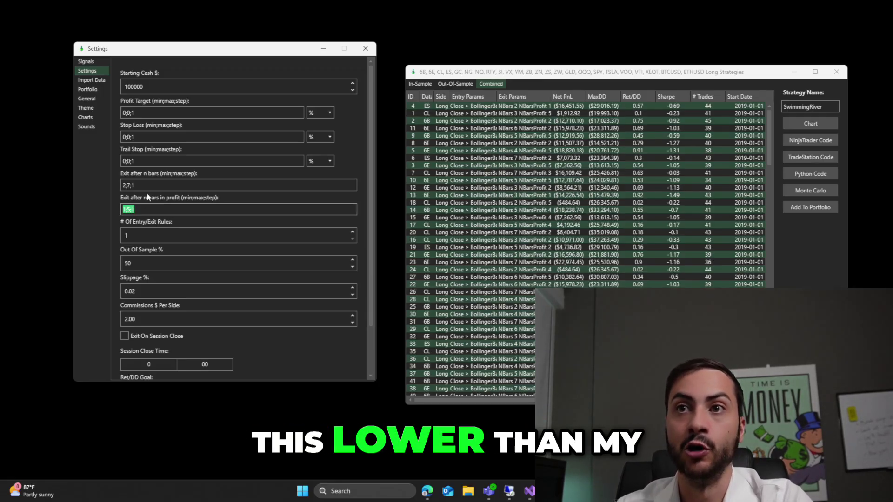
mouse_move(136, 186)
mouse_down()
mouse_move(122, 186)
mouse_move(109, 208)
mouse_up()
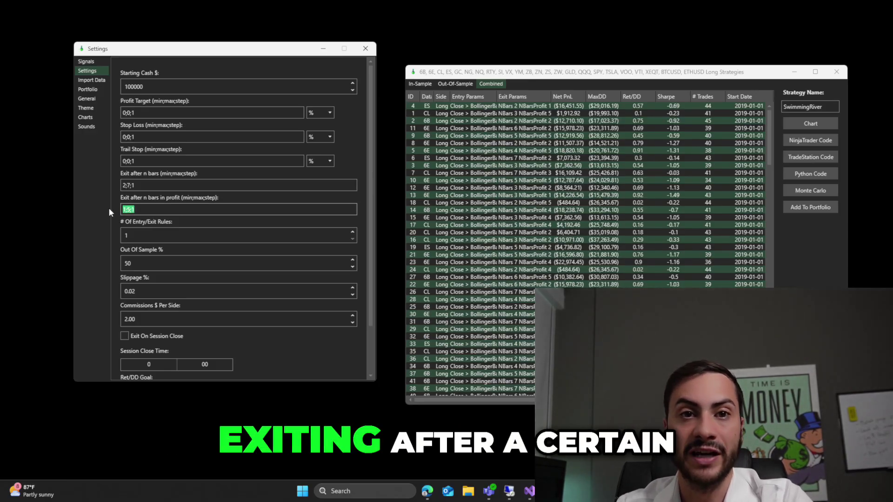
drag(135, 186, 106, 183)
drag(135, 209, 97, 205)
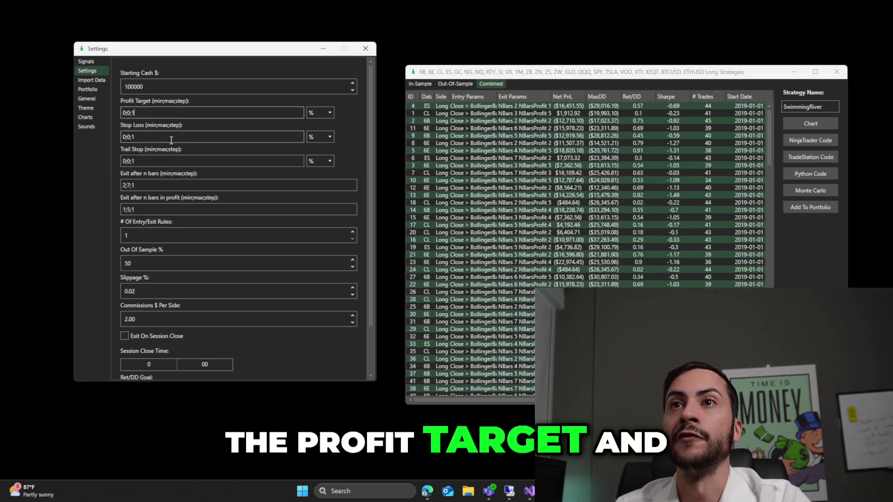
click(131, 185)
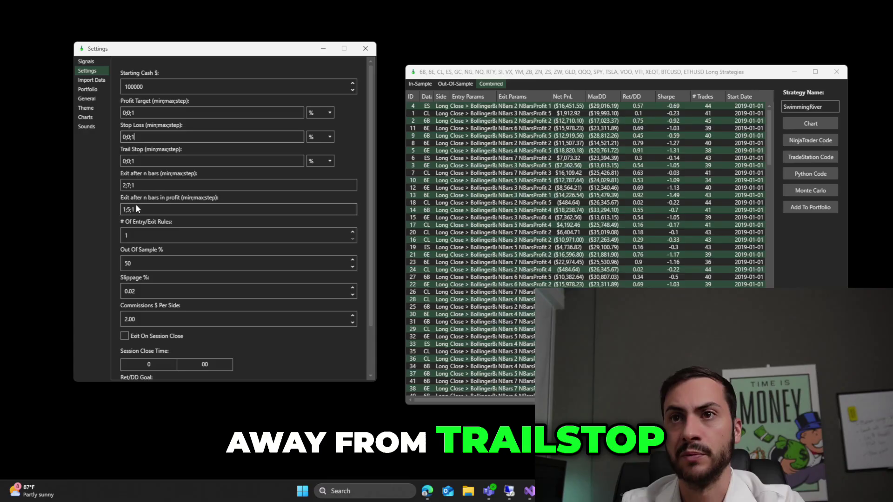
click(142, 186)
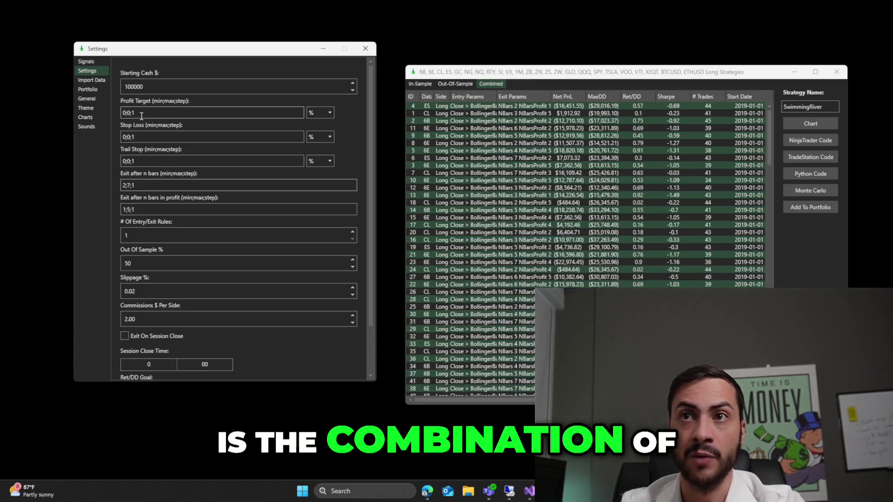
double_click(145, 112)
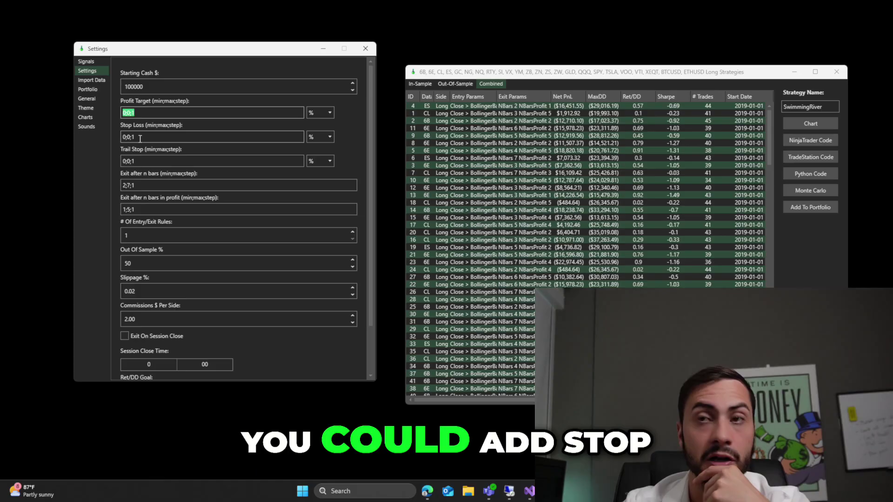
click(142, 112)
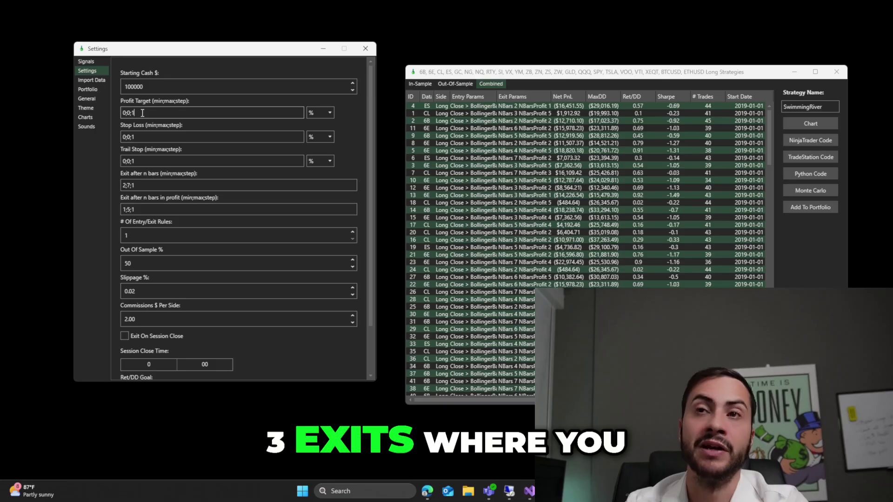
click(148, 186)
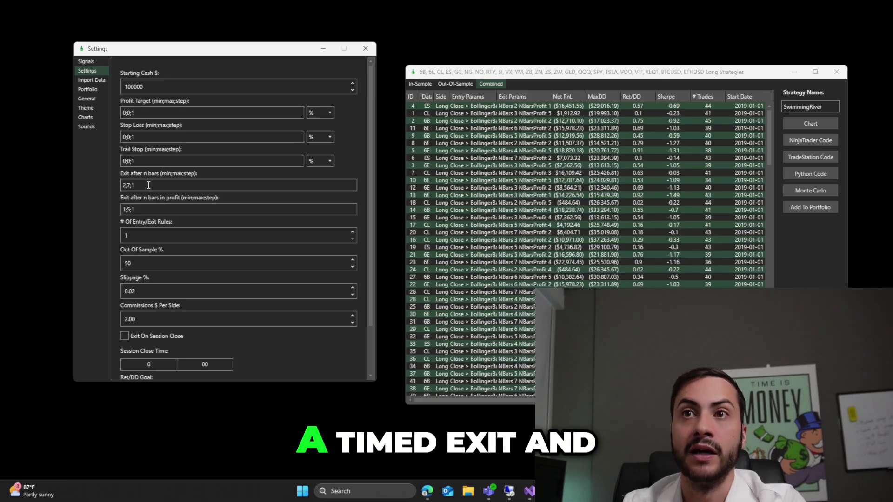
click(142, 210)
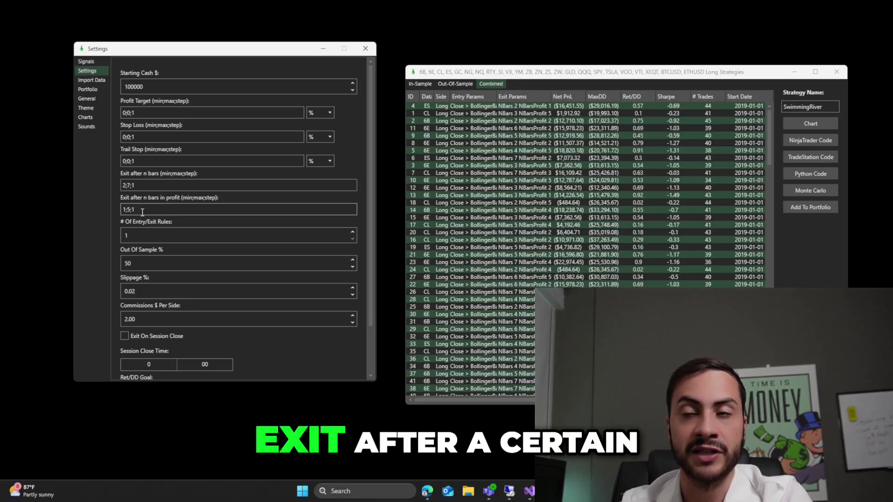
click(151, 111)
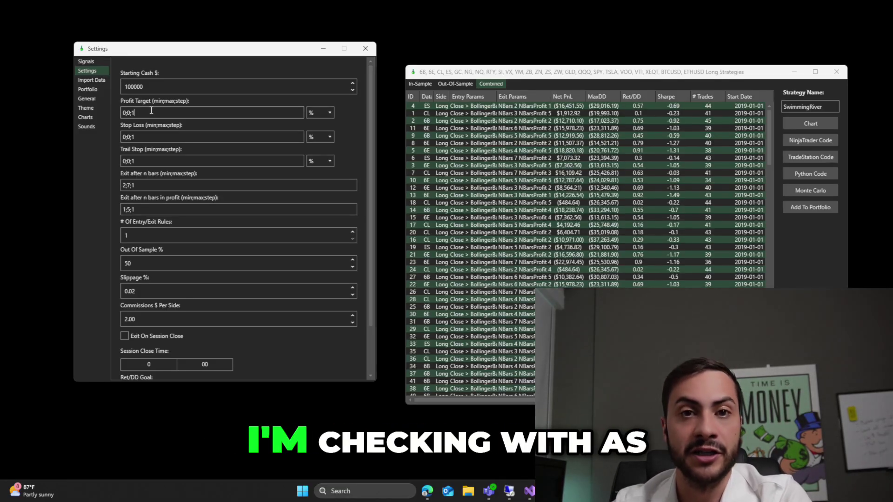
click(145, 185)
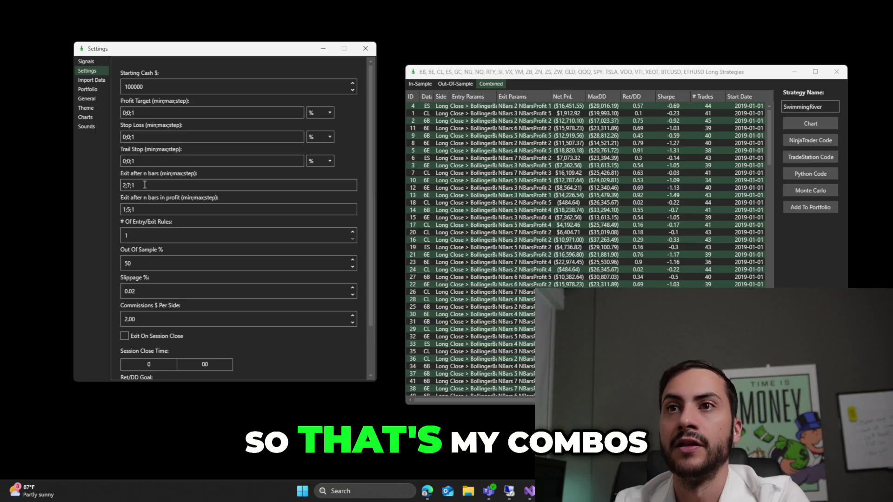
double_click(139, 113)
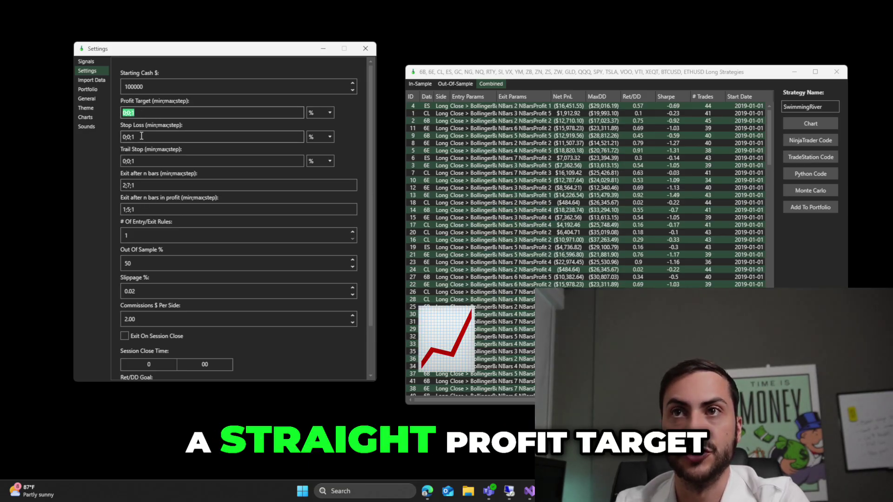
key(Left)
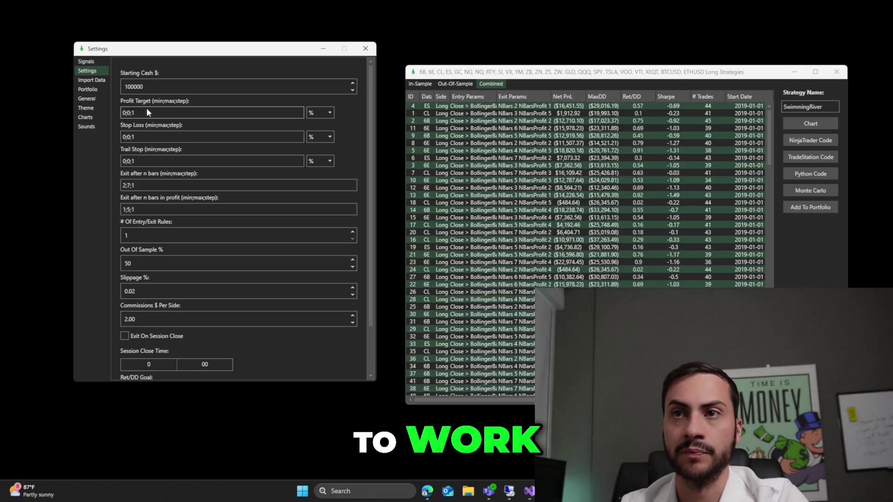
click(141, 186)
drag(141, 185, 122, 186)
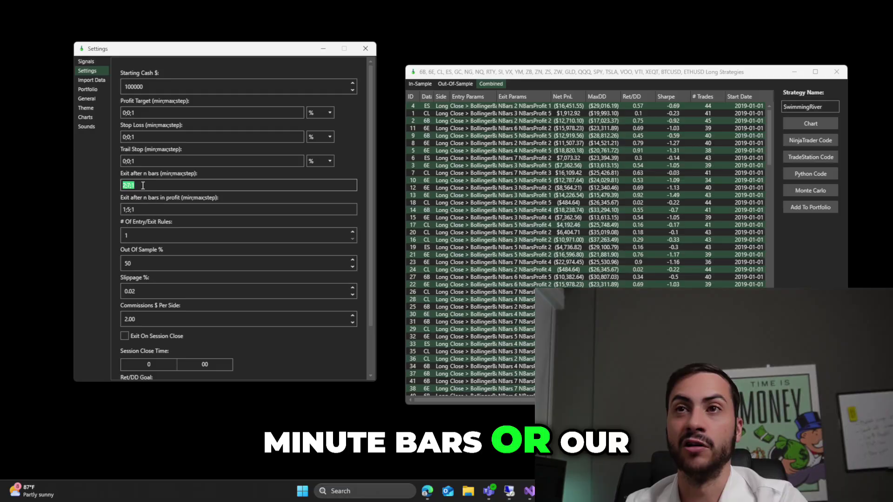
click(143, 186)
double_click(142, 185)
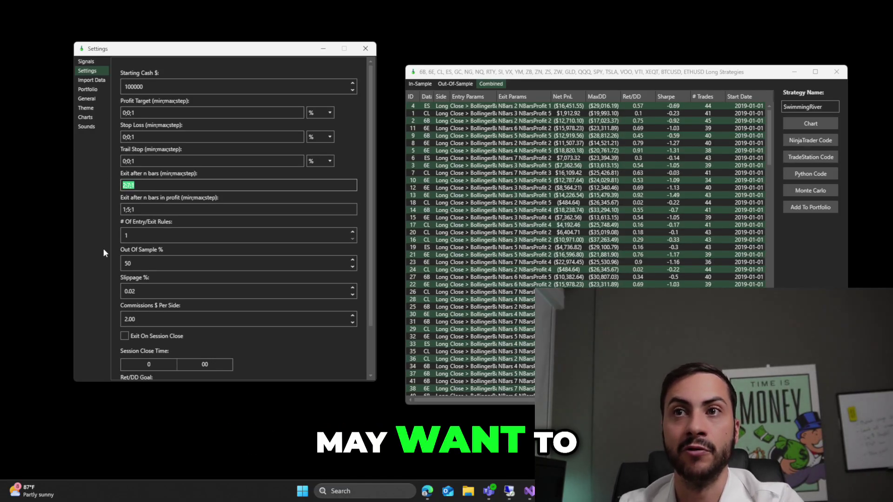
key(Tab)
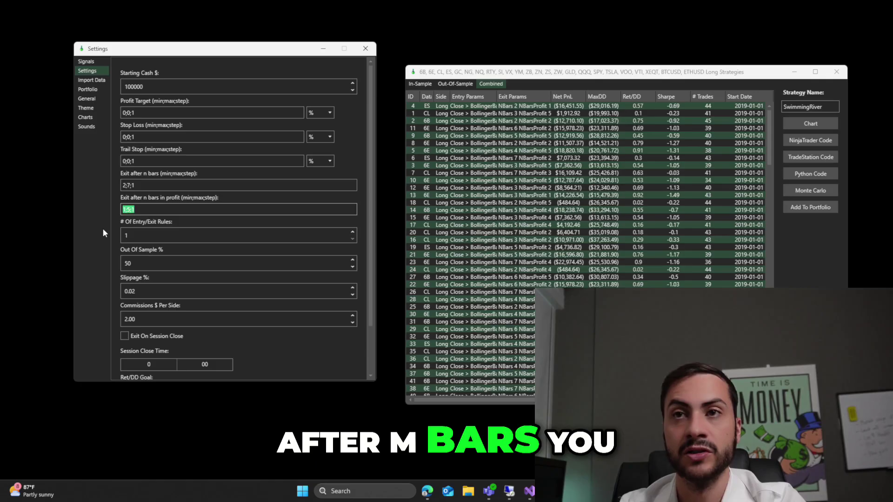
click(144, 185)
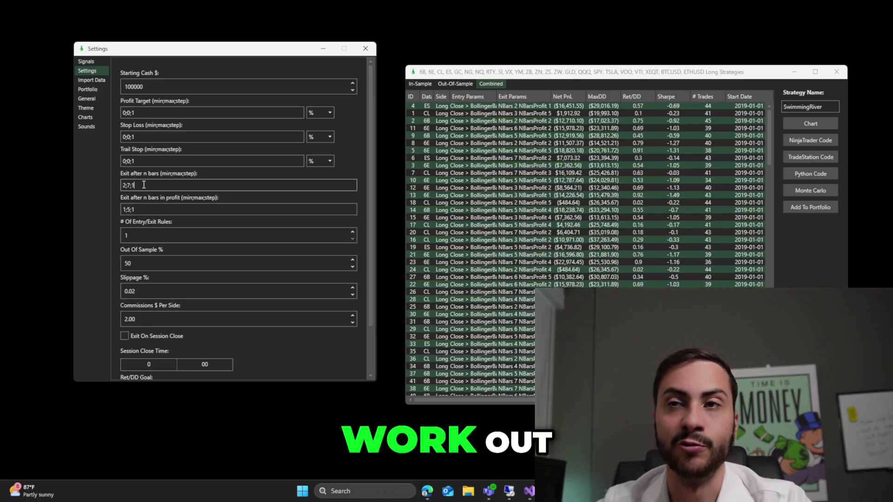
double_click(144, 160)
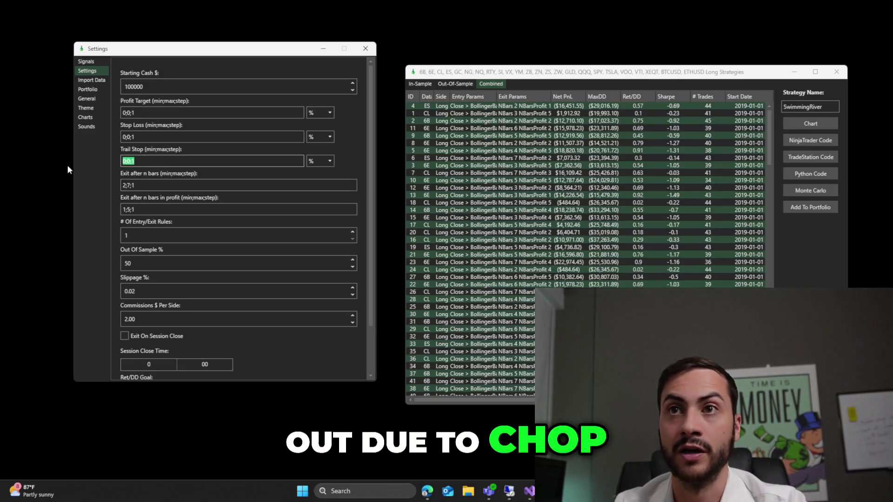
drag(146, 185, 117, 185)
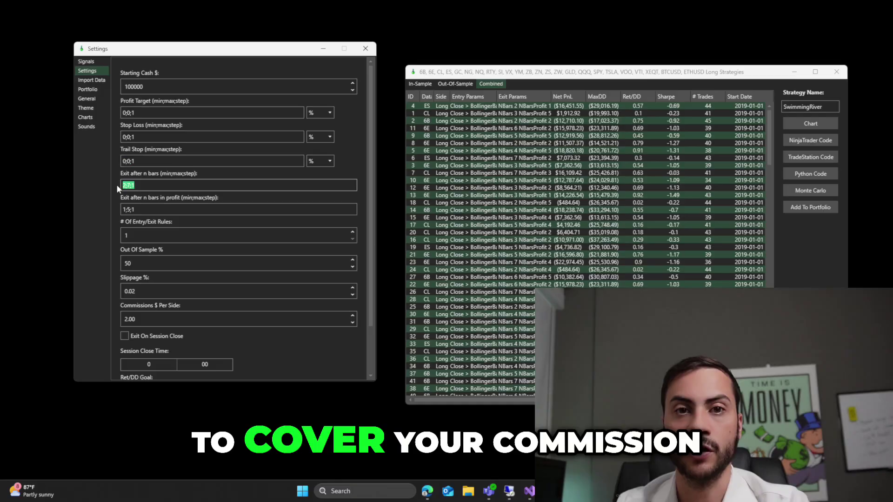
click(138, 138)
drag(138, 138, 123, 140)
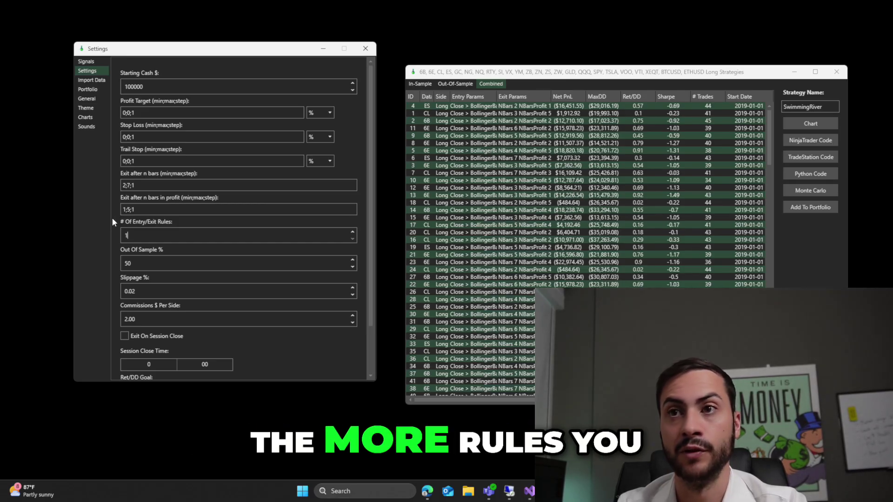
Check the Ret/DD and Sharpe goals at 2.00, then go to Signals and select the Start date.
scroll(372, 122, down, 3)
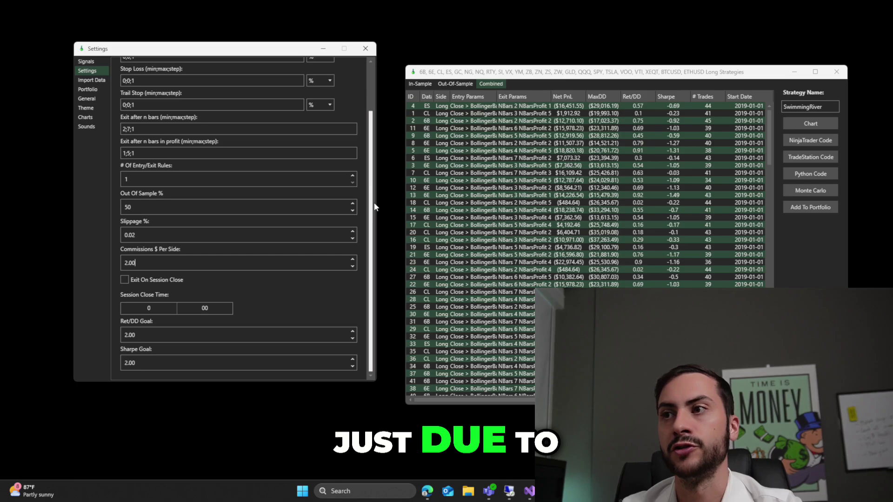
mouse_move(371, 203)
mouse_down()
mouse_move(374, 116)
mouse_move(383, 228)
mouse_up()
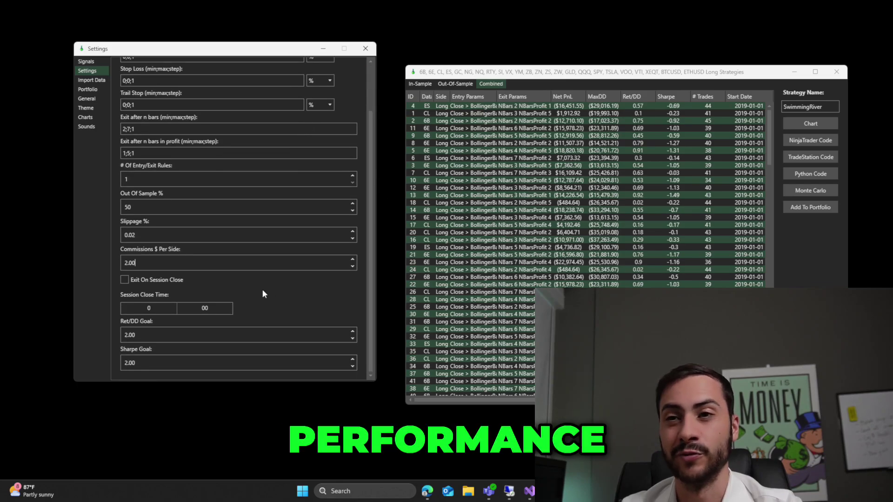
click(269, 335)
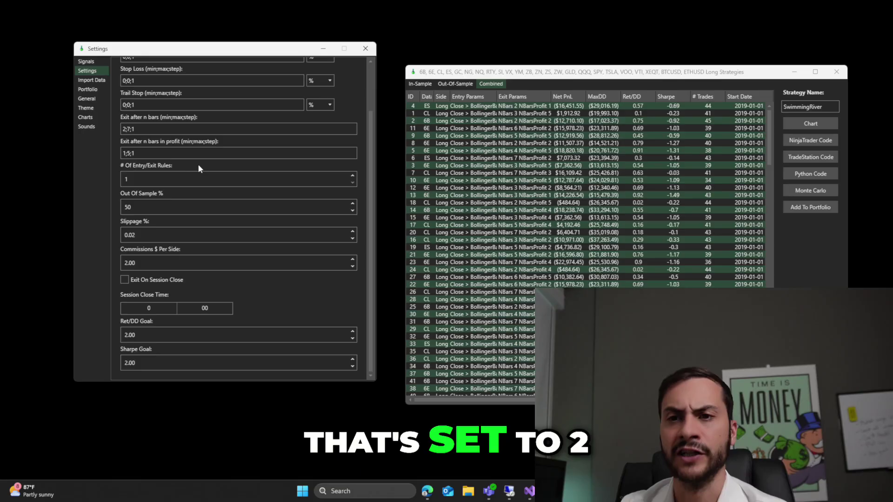
click(86, 61)
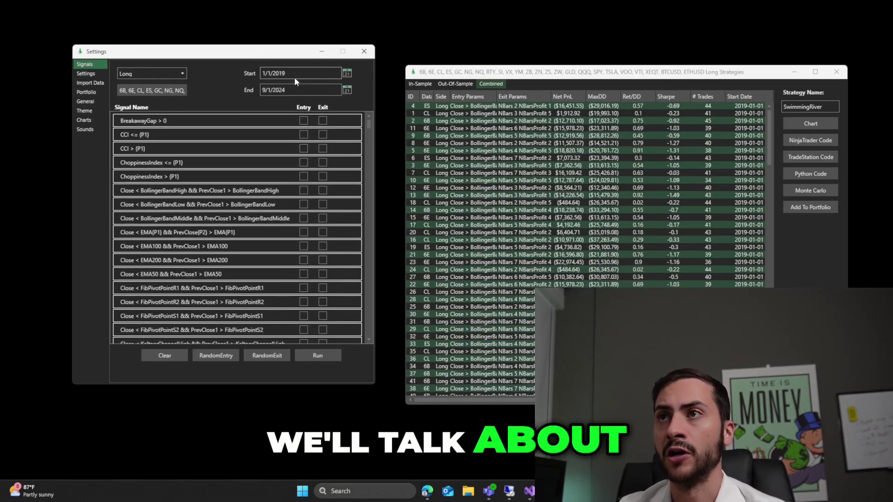
click(249, 77)
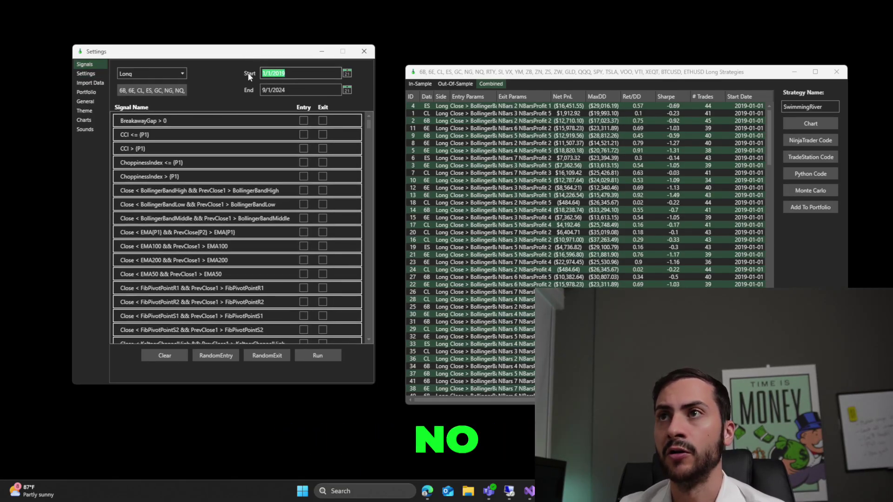
click(297, 87)
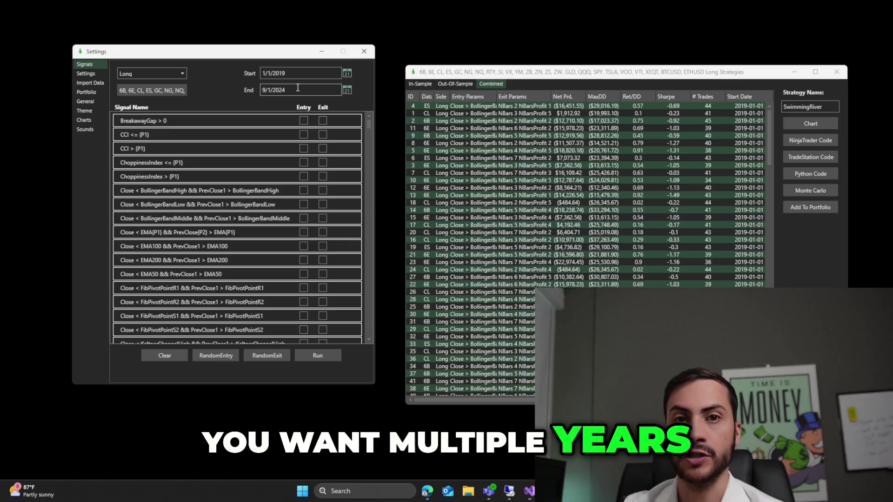
key(shift+Tab)
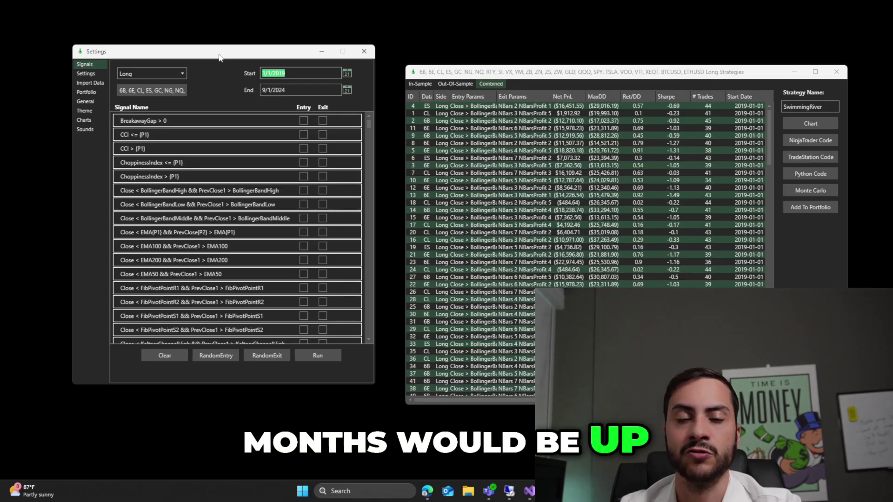
key(Tab)
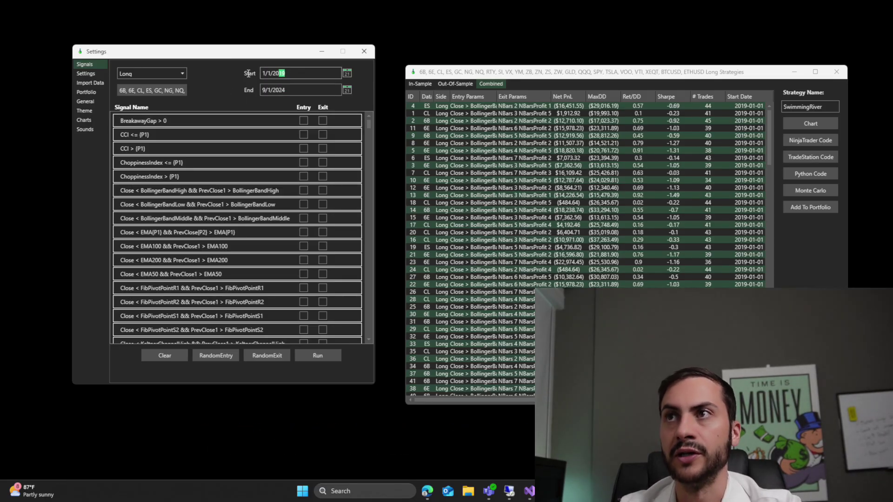
key(shift+Tab)
key(Tab)
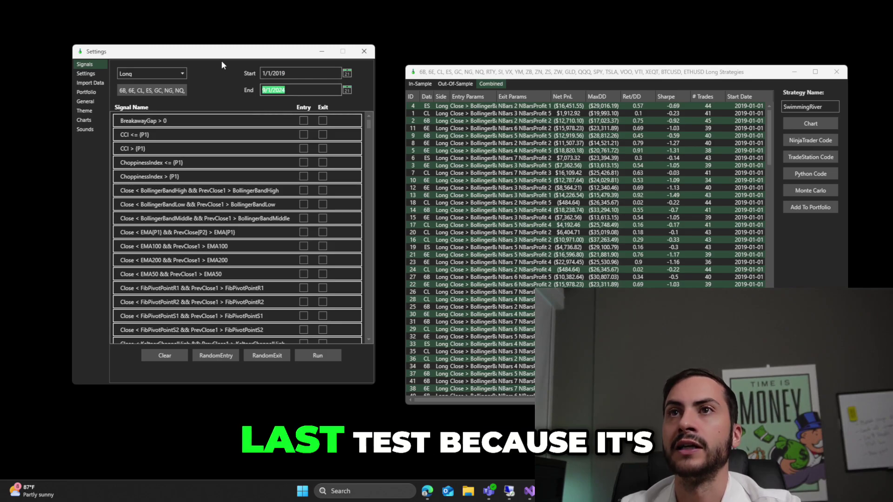
drag(224, 56, 217, 56)
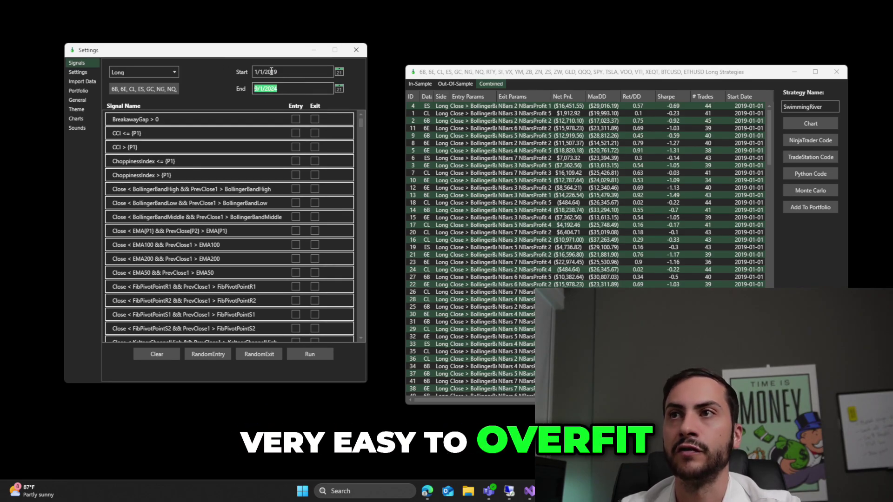
click(300, 87)
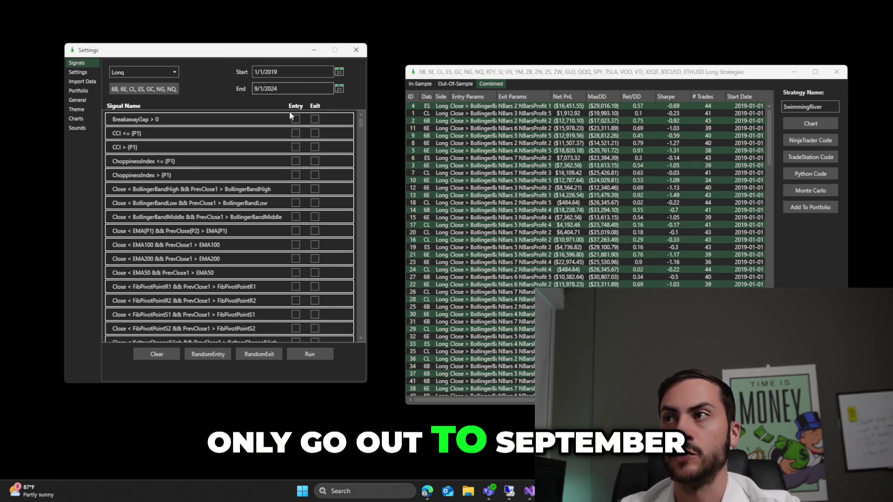
click(292, 73)
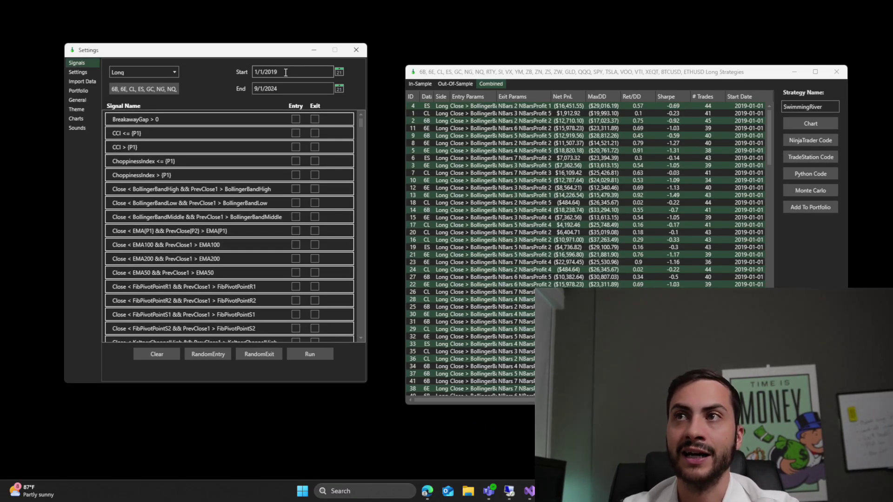
key(Tab)
key(shift+Tab)
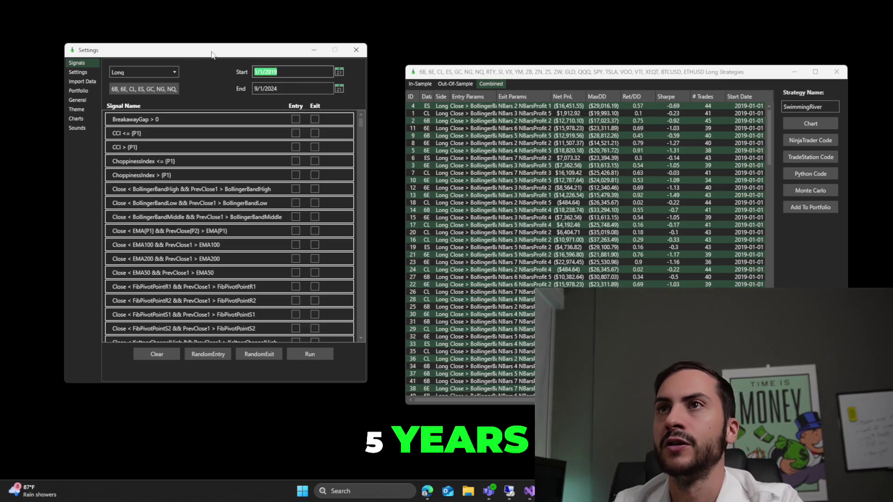
Move the Strategies window over Settings and sort Combined results by Ret/DD descending, strategy 30 first.
drag(211, 54, 206, 50)
mouse_move(465, 71)
mouse_down()
mouse_move(271, 26)
mouse_move(220, 76)
mouse_move(263, 72)
mouse_up()
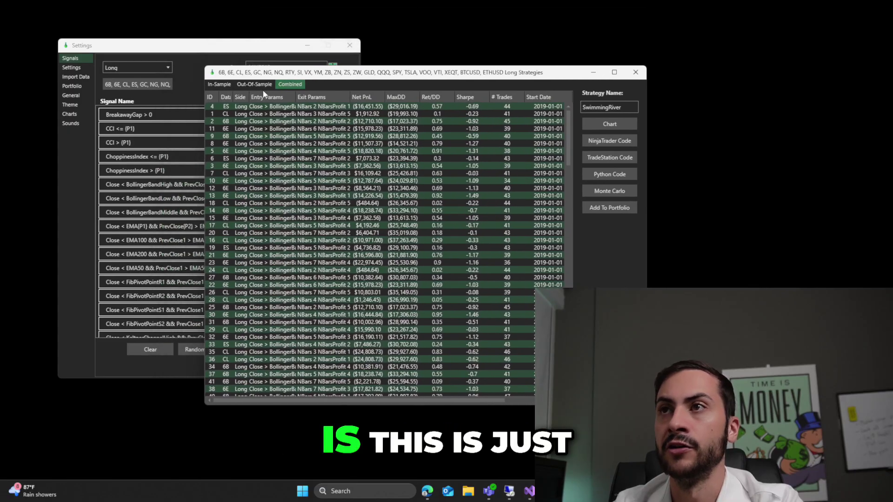
click(433, 97)
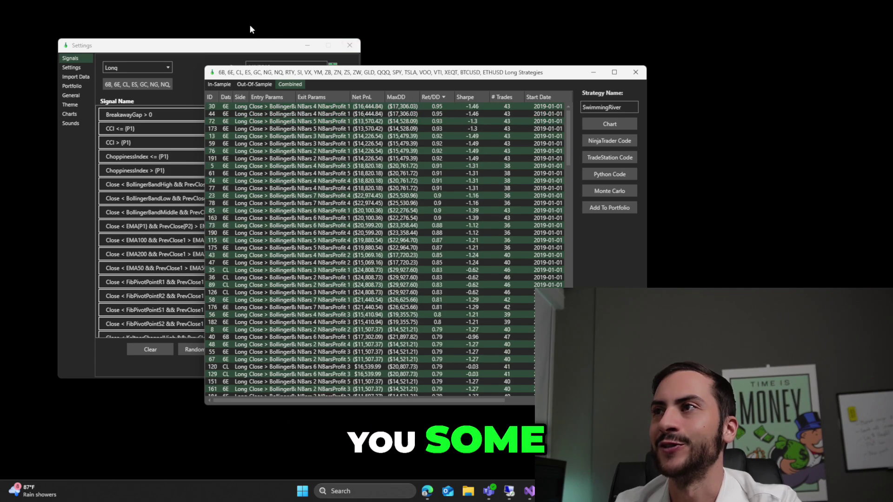
click(364, 97)
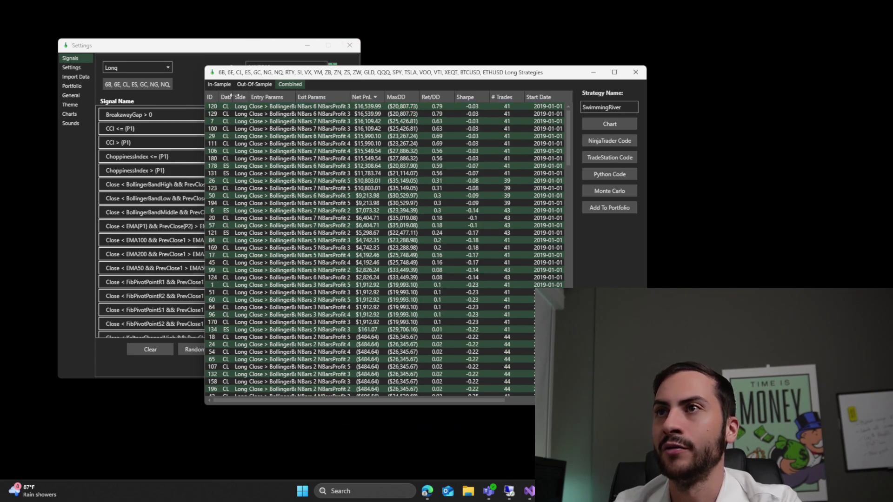
click(444, 97)
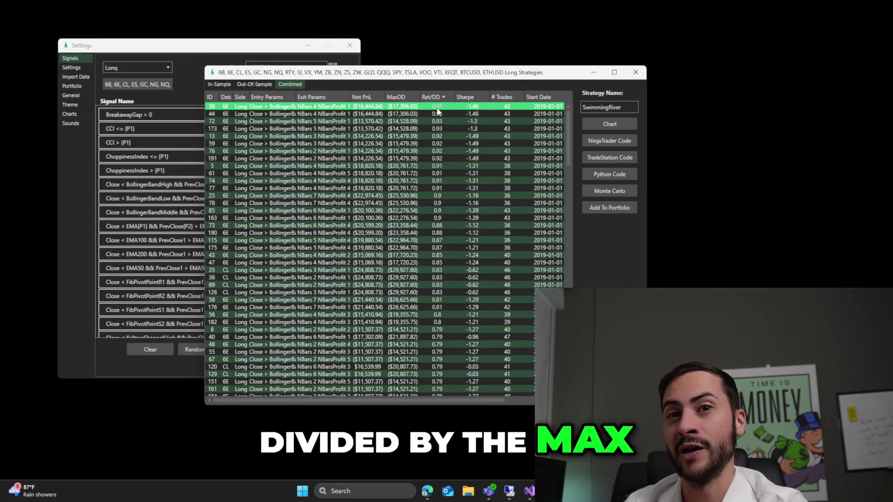
Compare the top Ret/DD strategies: out-of-sample ID 87 and combined ID 30.
click(255, 85)
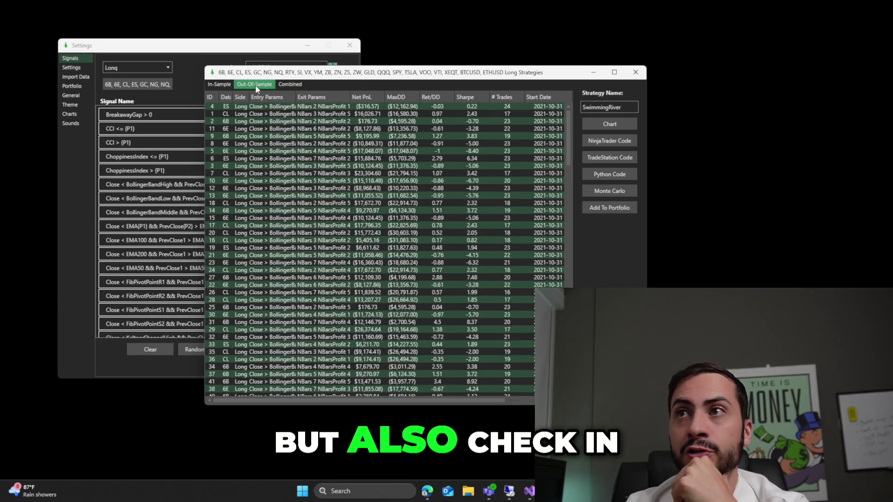
click(432, 96)
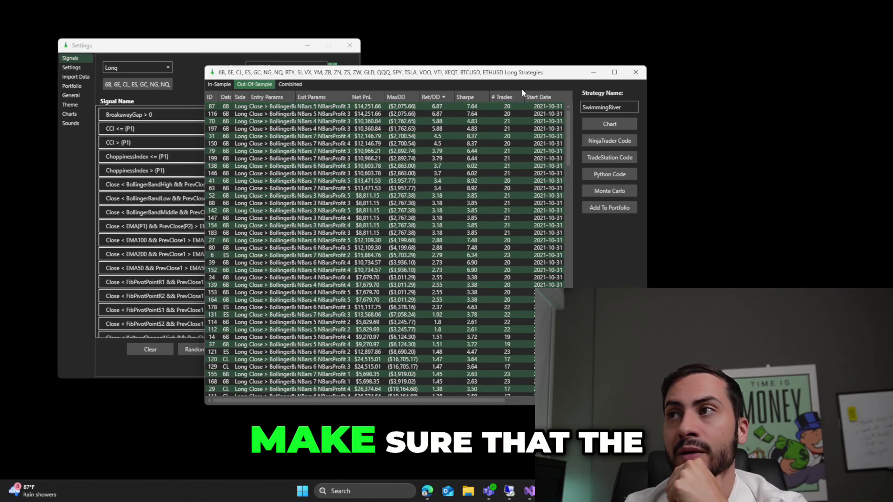
click(267, 107)
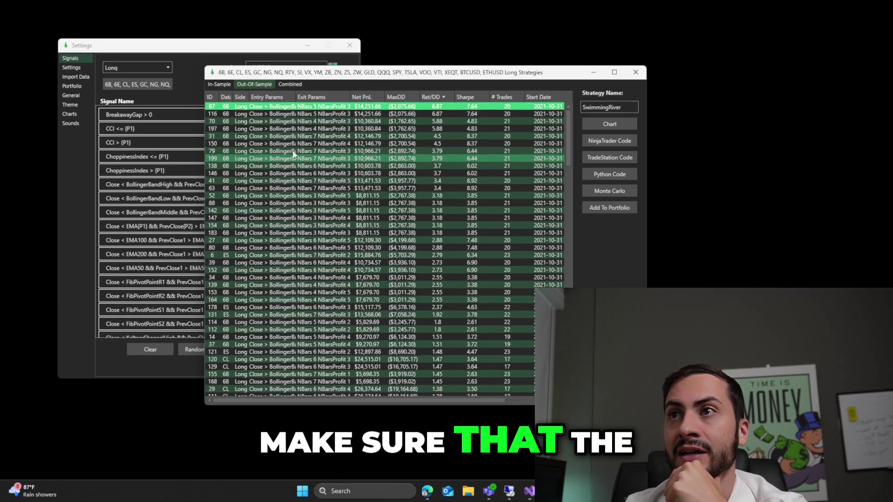
click(288, 85)
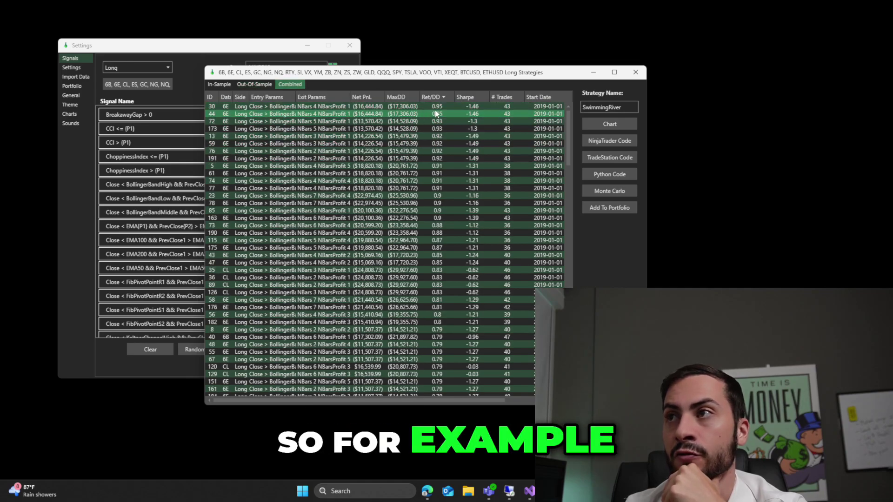
click(442, 107)
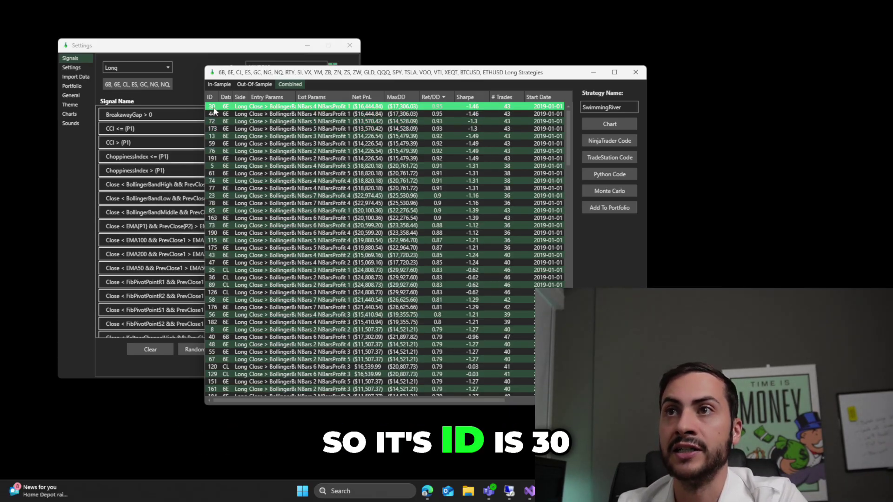
Sort the out-of-sample results by ascending ID and scroll to strategy 30.
click(254, 84)
click(211, 97)
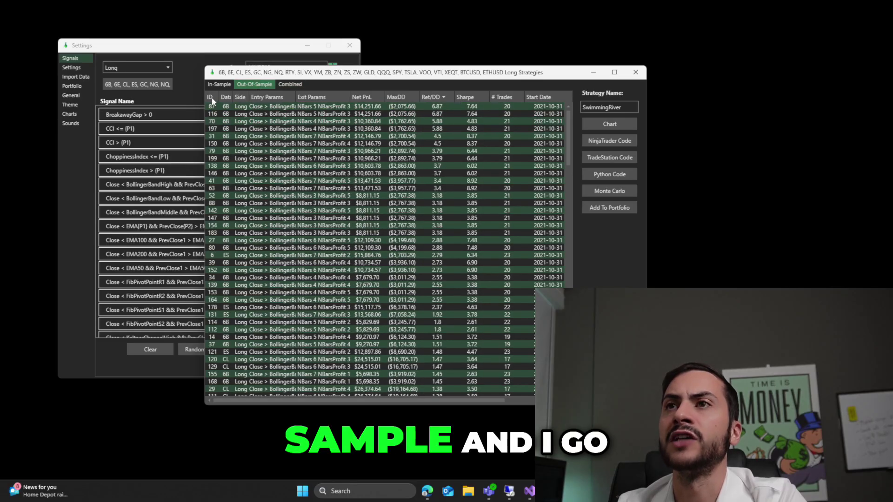
scroll(230, 141, down, 5)
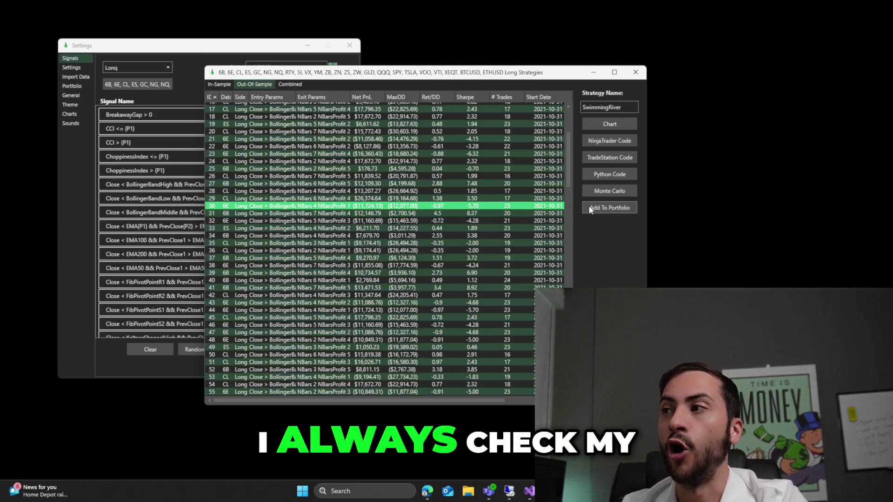
Run a Monte Carlo check on strategy 30, then pick a strategy in the Combined results.
click(607, 192)
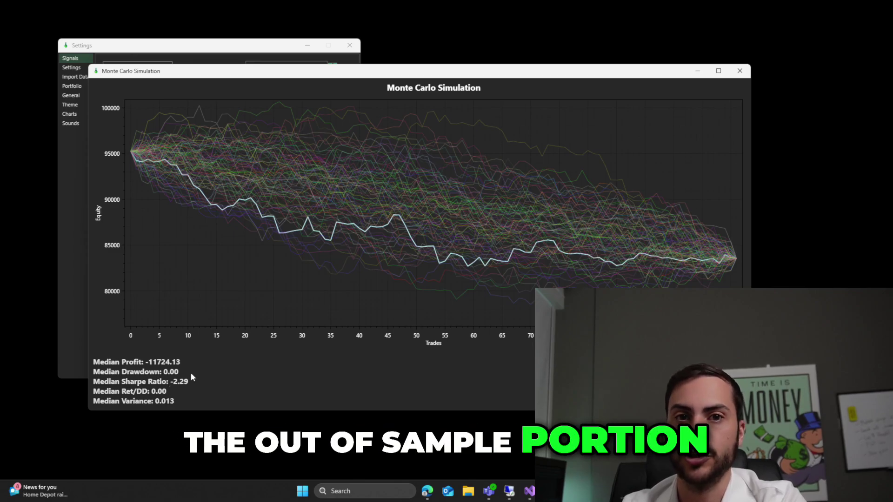
click(740, 70)
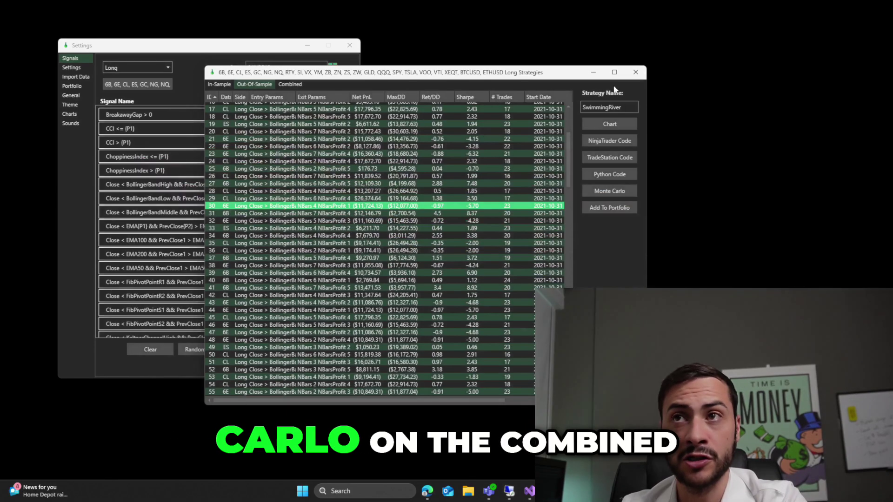
click(302, 83)
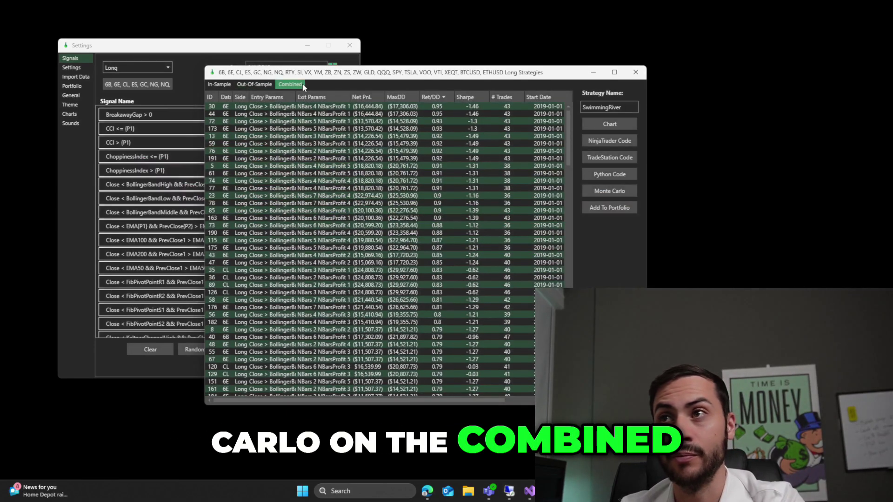
click(313, 137)
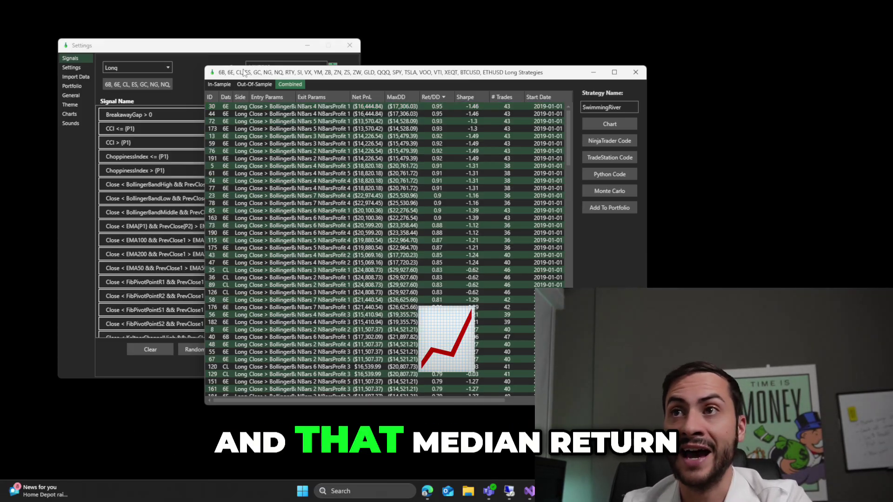
Sort by Ret/DD descending, Monte Carlo the top strategy (median Ret/DD 2.85), then return to Combined.
click(437, 97)
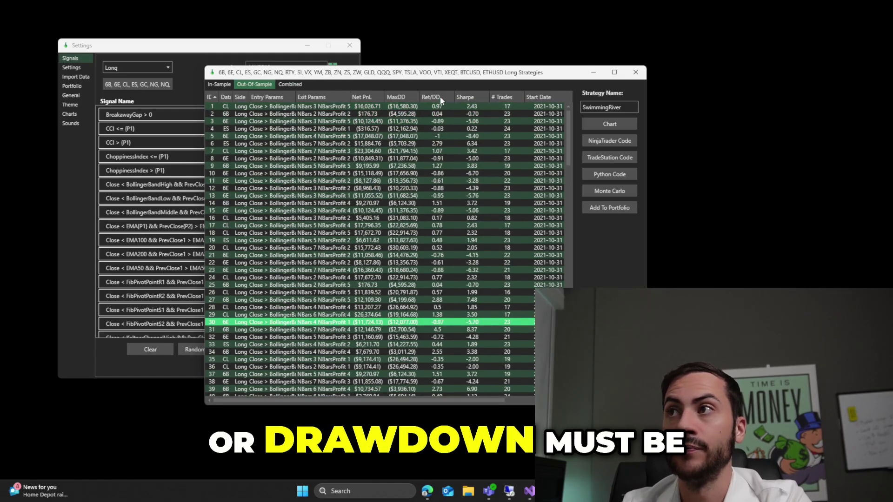
click(440, 96)
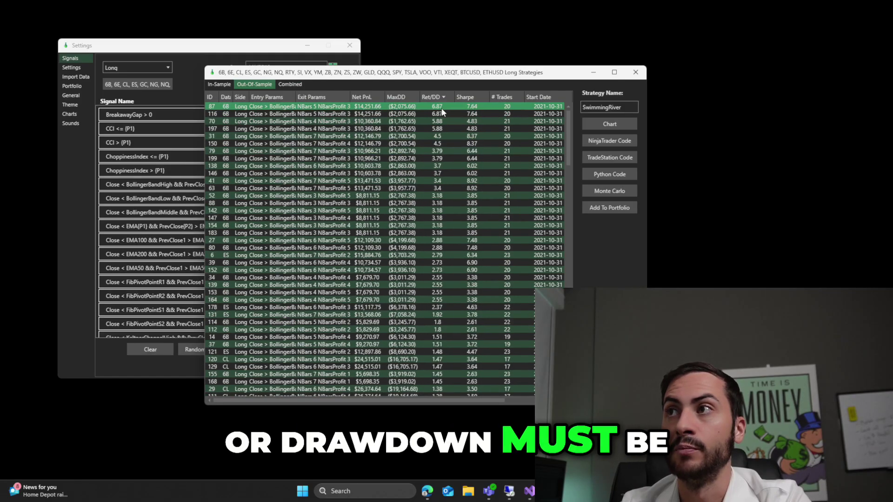
click(610, 191)
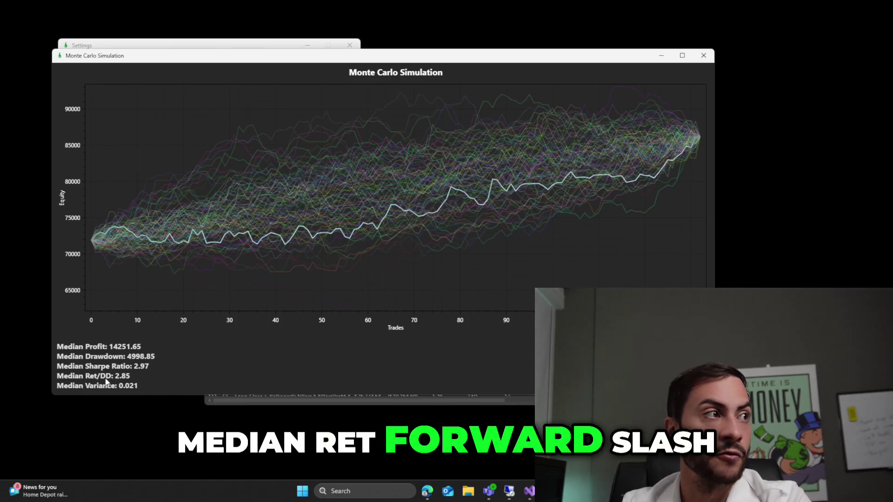
click(703, 56)
click(296, 85)
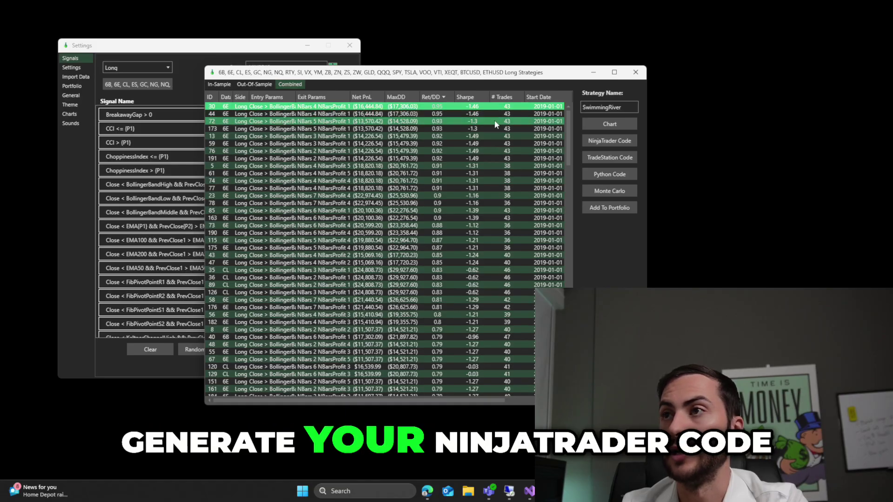
Sort Combined by Net PnL, generate NinjaTrader code for the top strategy, then select End date 9/1/2024.
click(366, 97)
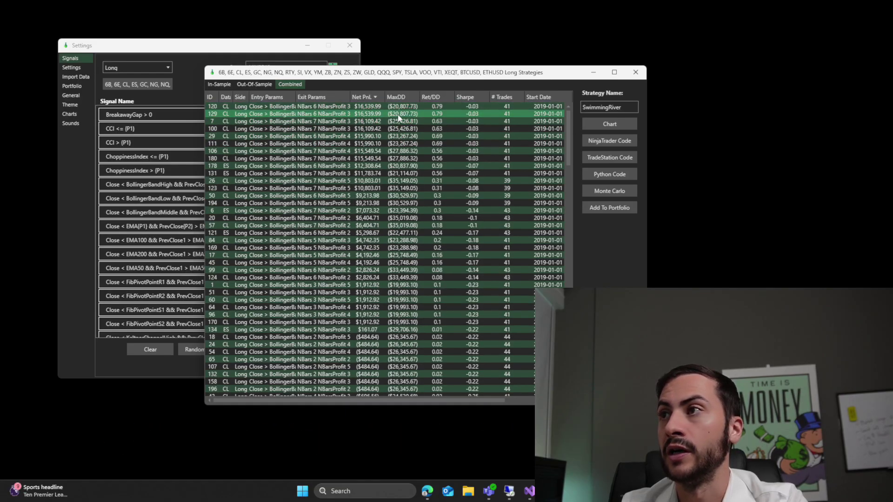
click(610, 141)
click(736, 49)
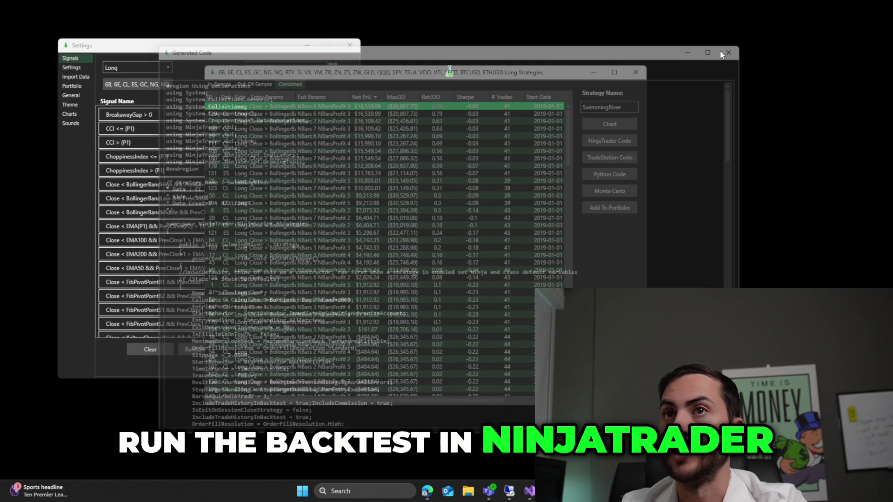
click(264, 84)
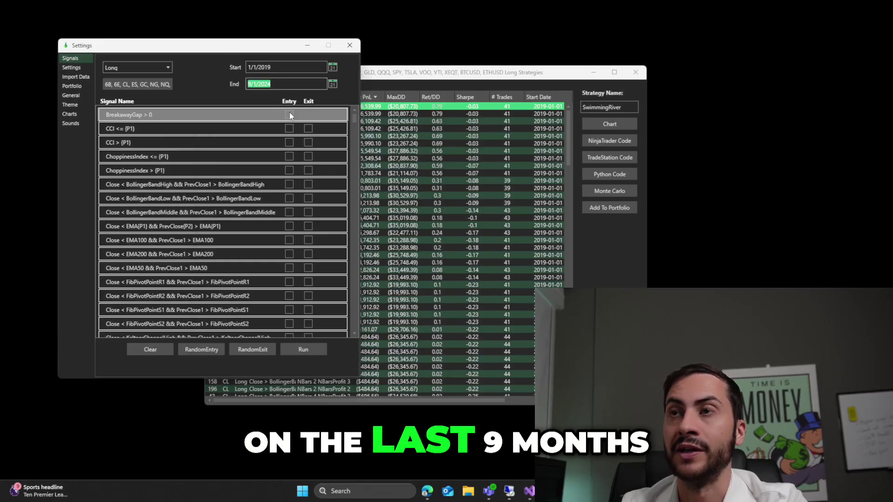
triple_click(287, 87)
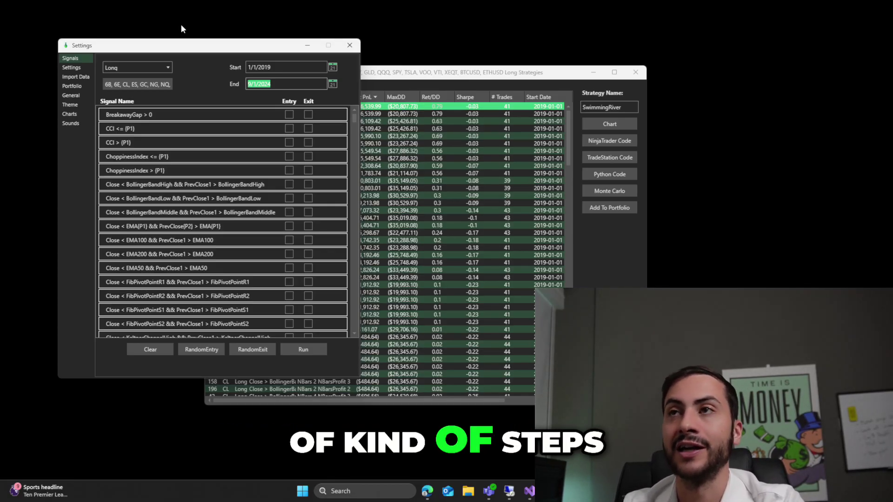
Shuffle the Settings and Long Strategies windows, then close Long Strategies and centre the Settings window.
drag(201, 47, 170, 35)
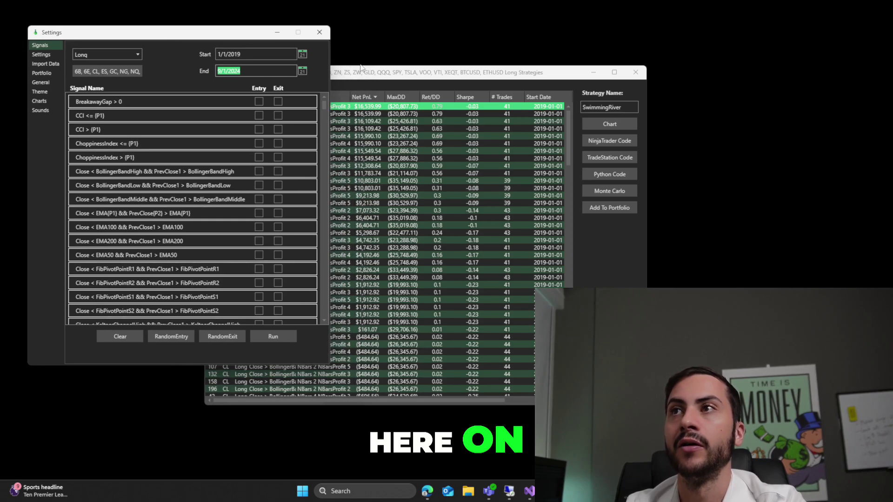
mouse_move(363, 73)
mouse_down()
mouse_move(496, 69)
mouse_move(491, 34)
mouse_up()
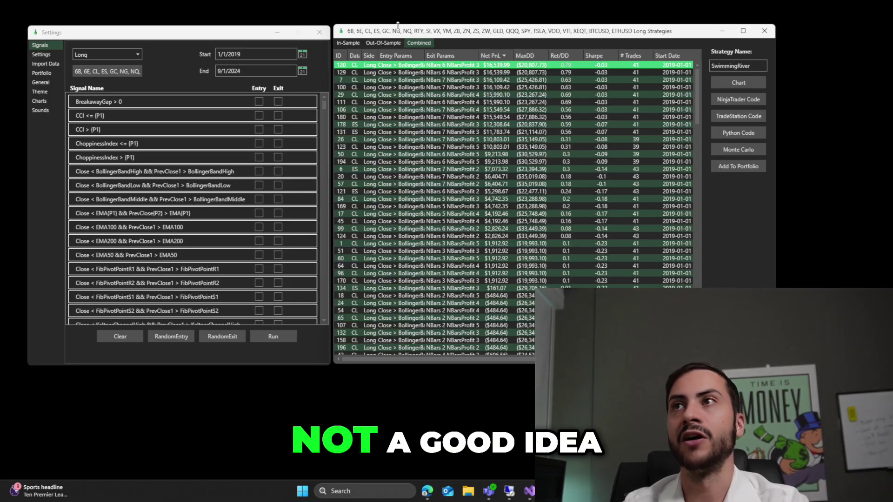
mouse_move(491, 31)
mouse_down()
mouse_move(343, 29)
mouse_move(320, 36)
mouse_up()
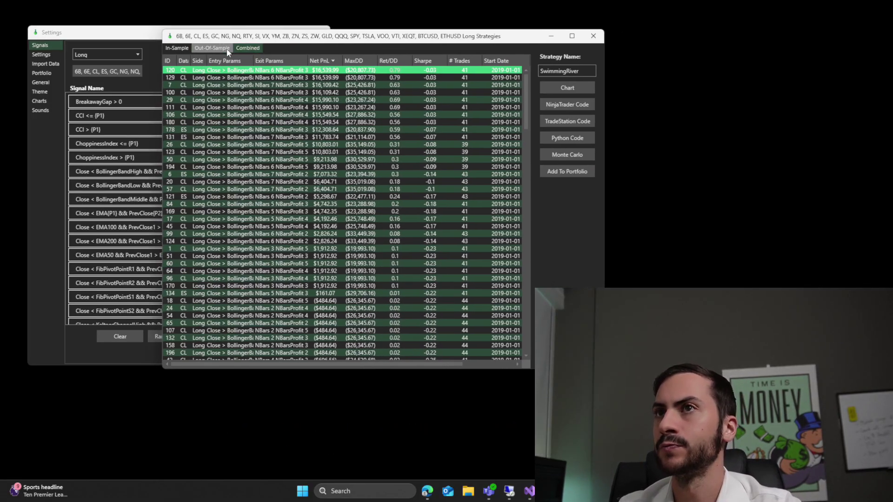
mouse_move(273, 40)
mouse_down()
mouse_move(370, 94)
mouse_move(294, 66)
mouse_up()
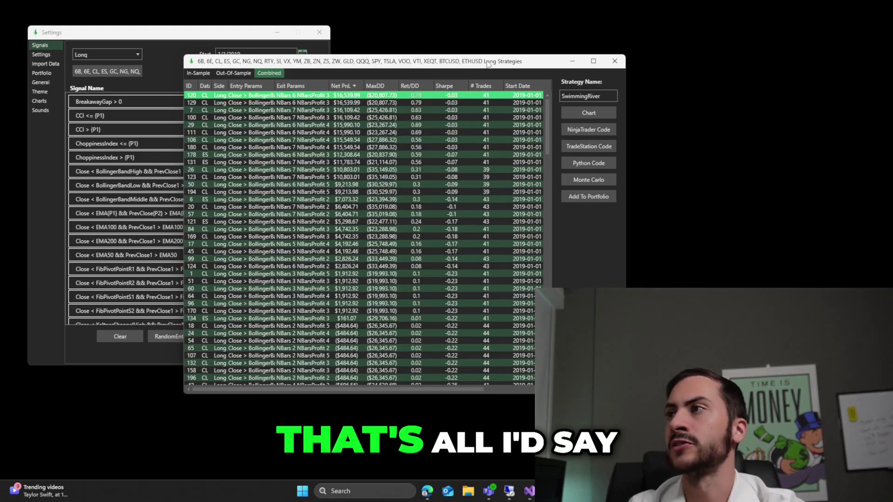
click(614, 61)
mouse_move(116, 32)
mouse_down()
mouse_move(308, 35)
mouse_move(342, 76)
mouse_up()
click(348, 98)
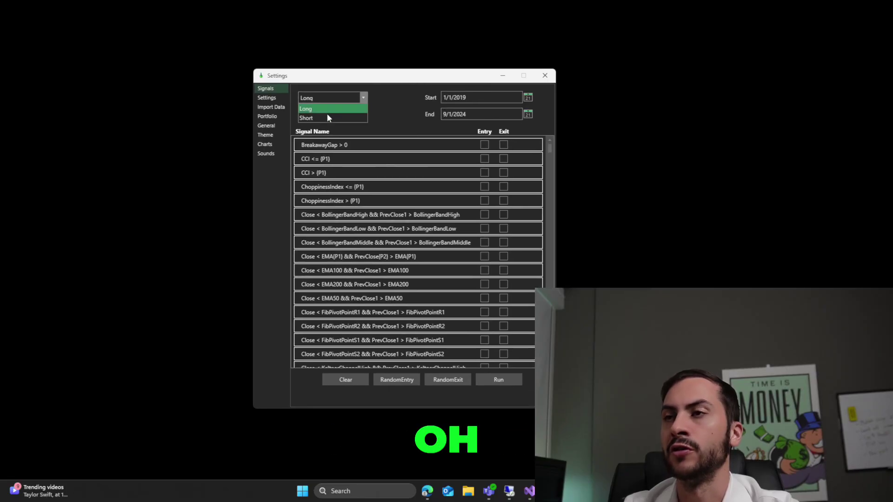
click(328, 118)
click(336, 96)
click(331, 98)
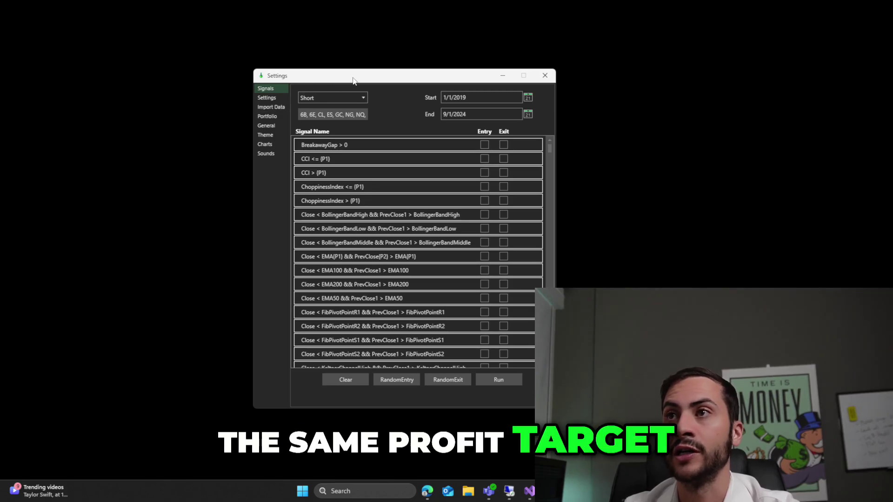
click(321, 97)
click(317, 110)
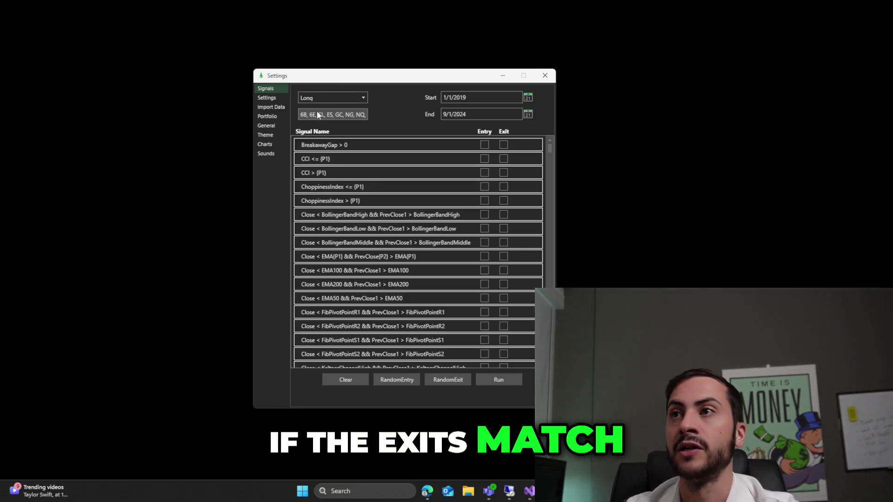
drag(347, 81, 319, 84)
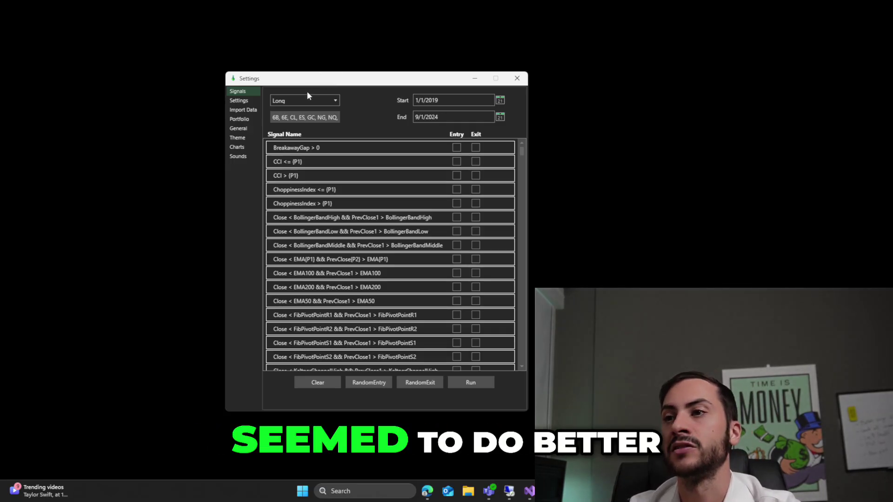
scroll(418, 149, down, 1)
scroll(460, 158, up, 1)
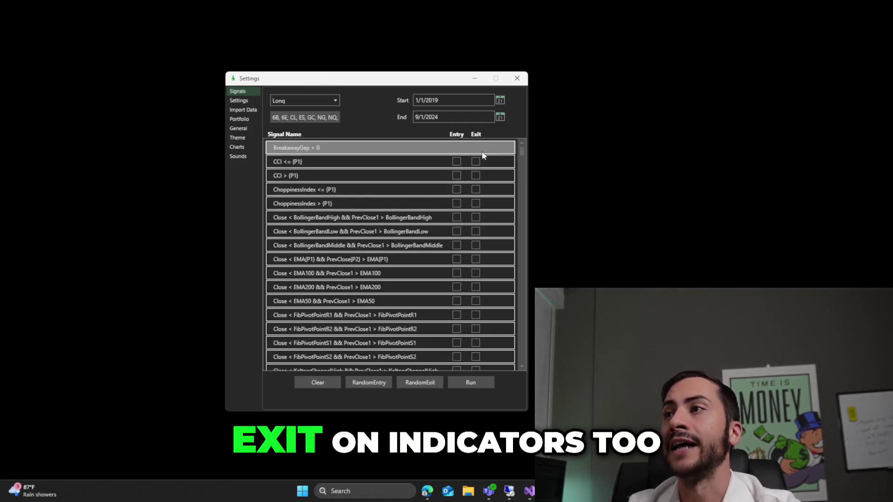
click(476, 148)
click(475, 176)
click(476, 175)
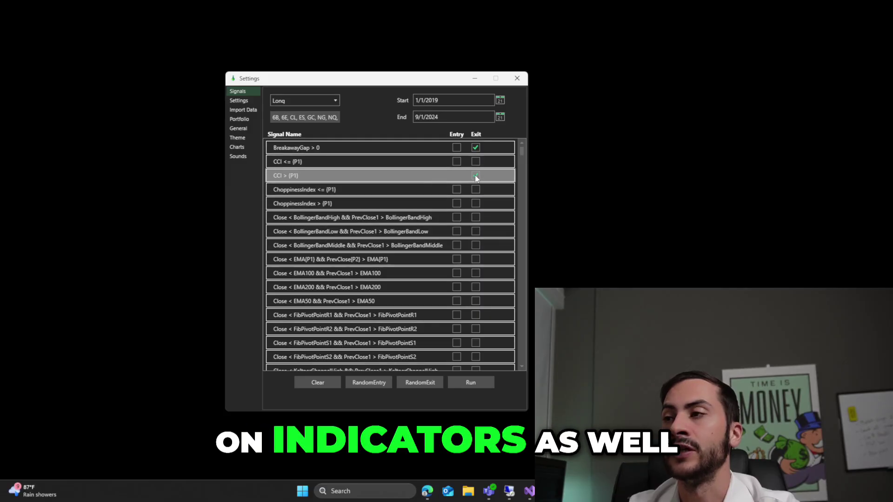
click(476, 148)
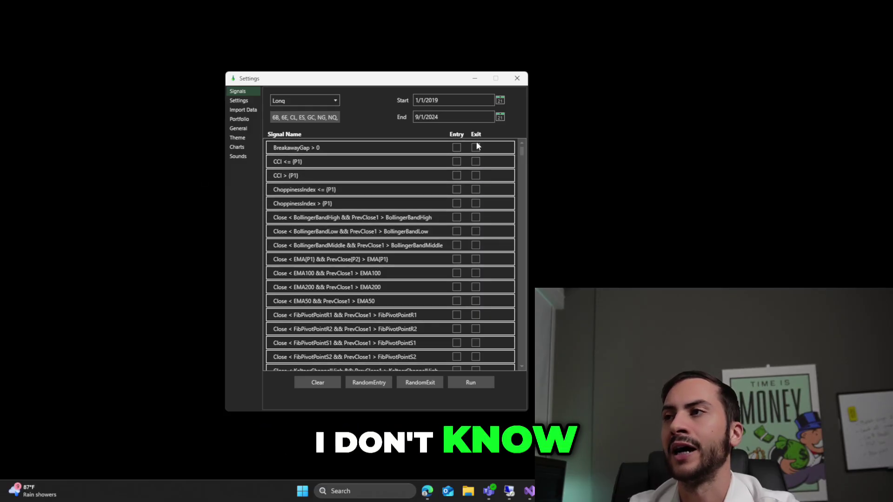